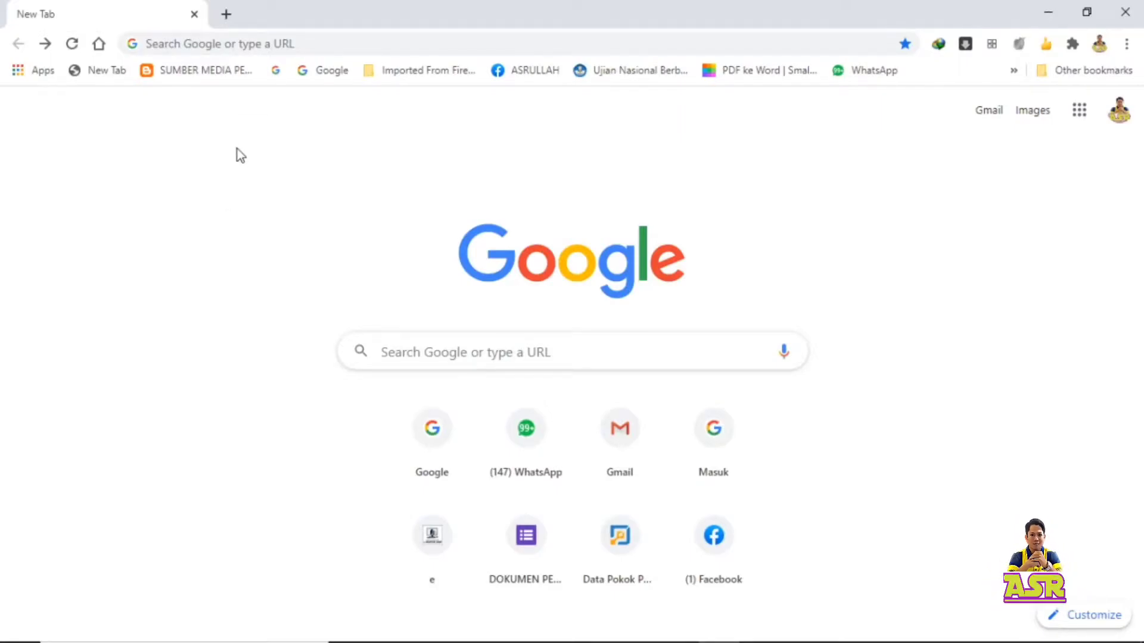
Open the website streamyard.com in the browser
click(166, 45)
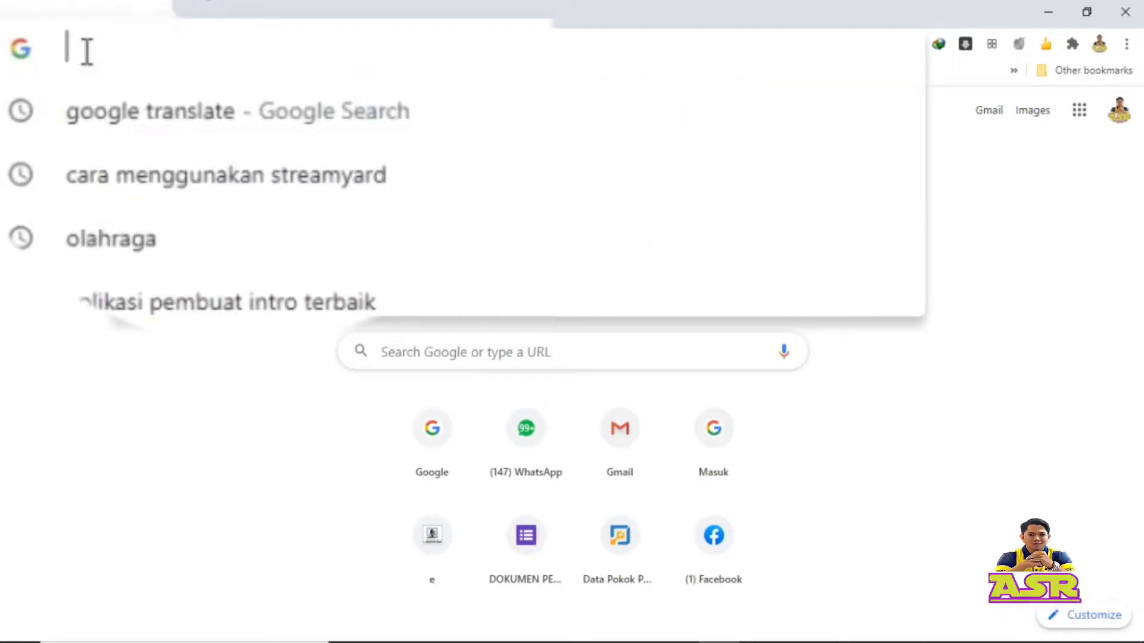
text(stre)
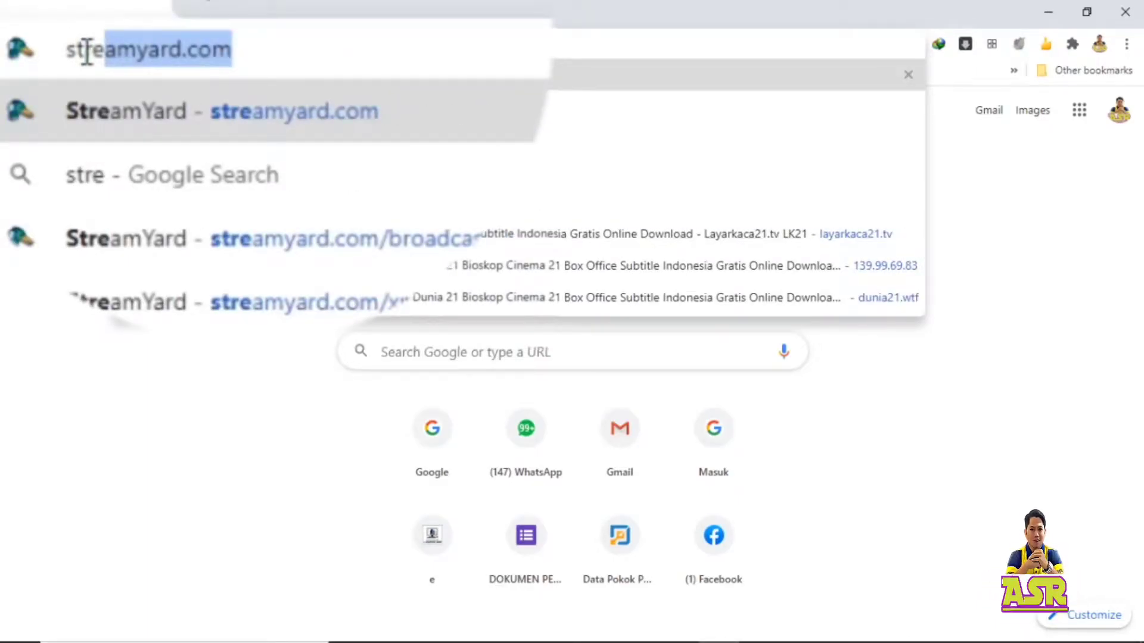
text(amyar)
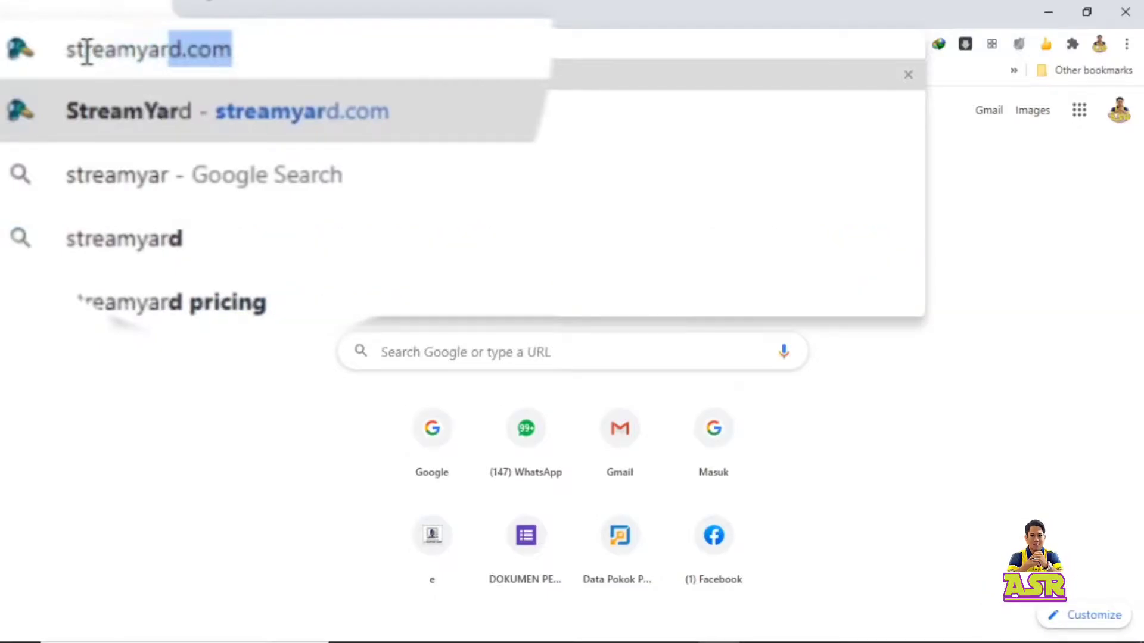
text(d.co)
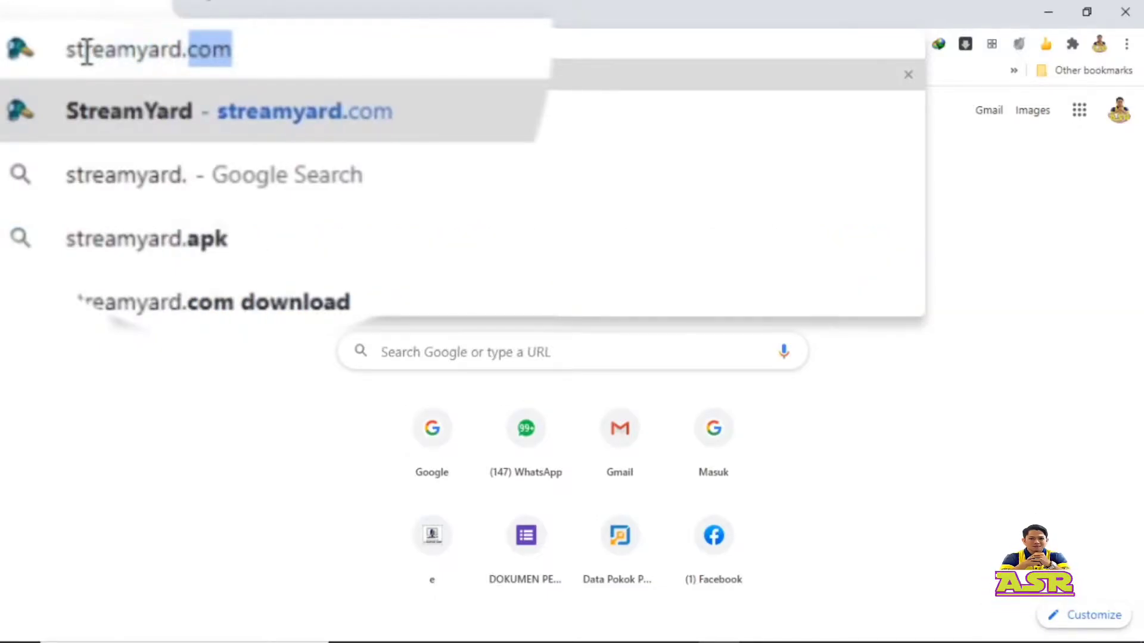
text(m)
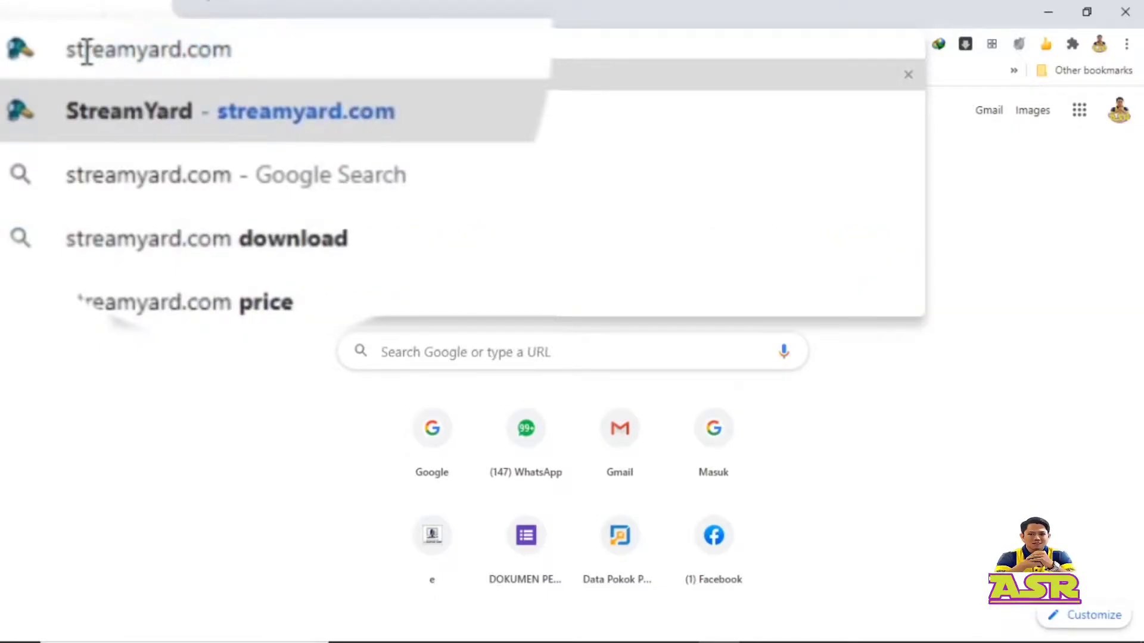
key(Return)
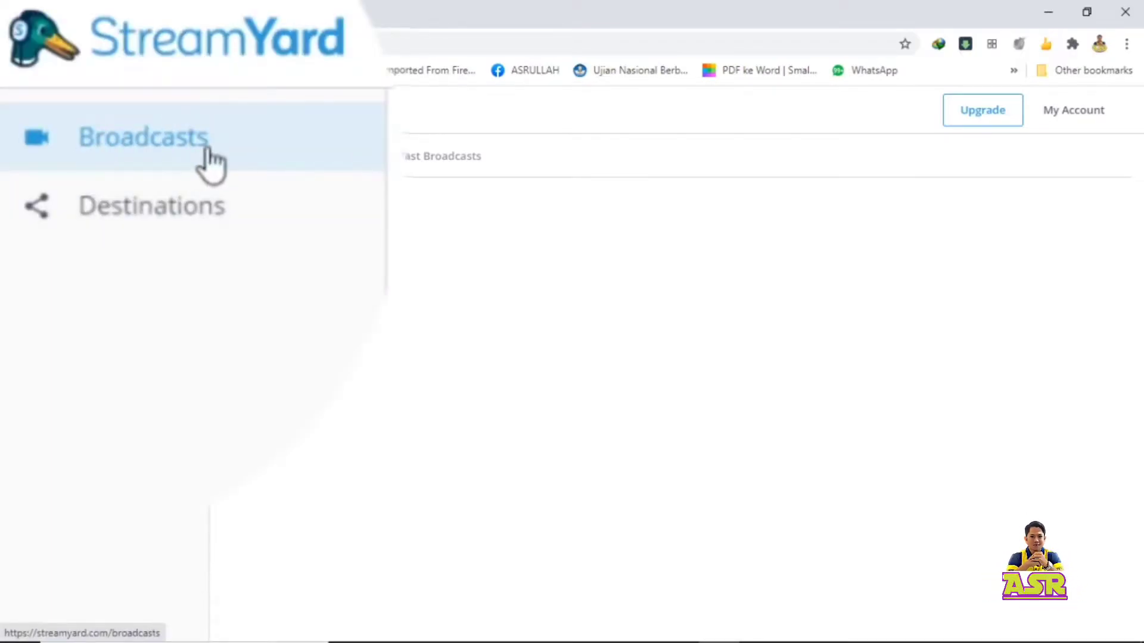
Review the connected destinations and start creating a broadcast to the connected YouTube channel
click(174, 230)
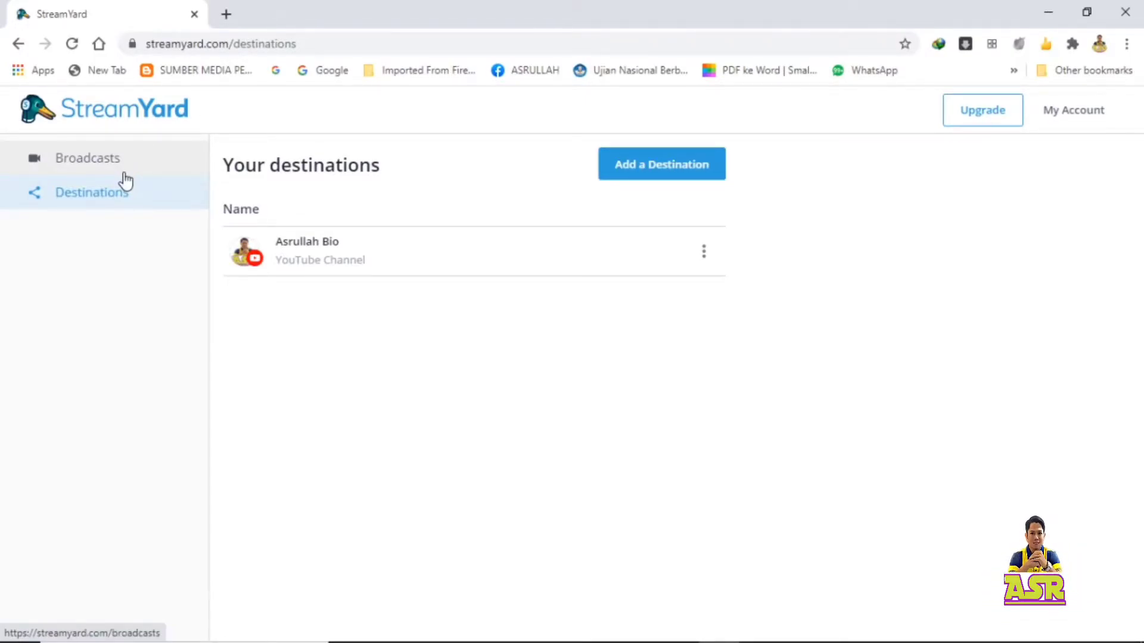
click(92, 170)
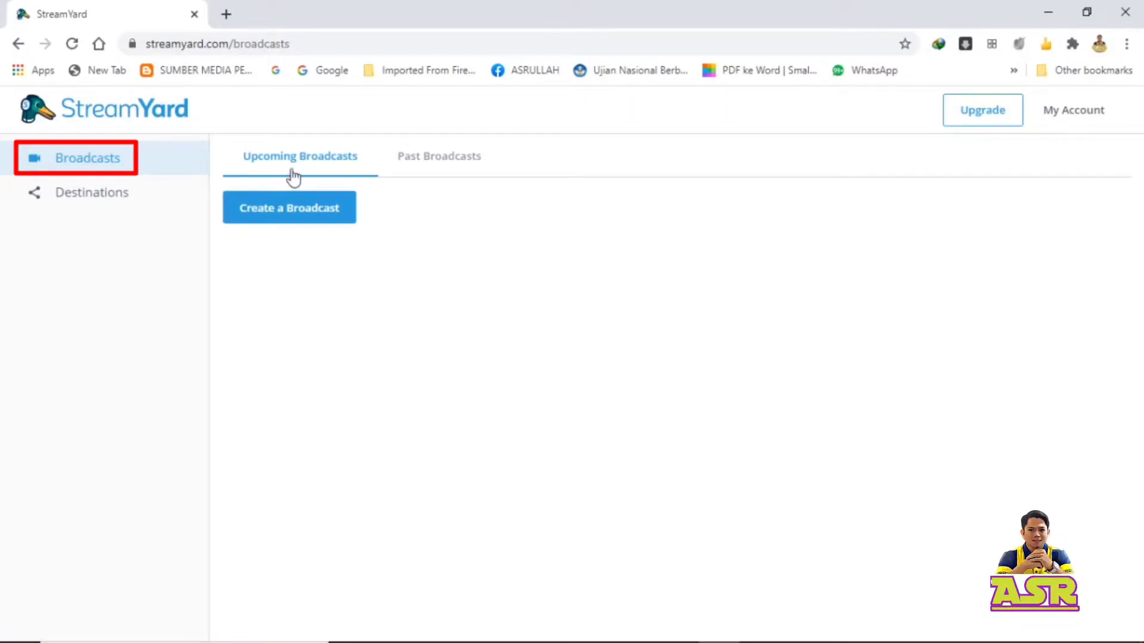
click(298, 223)
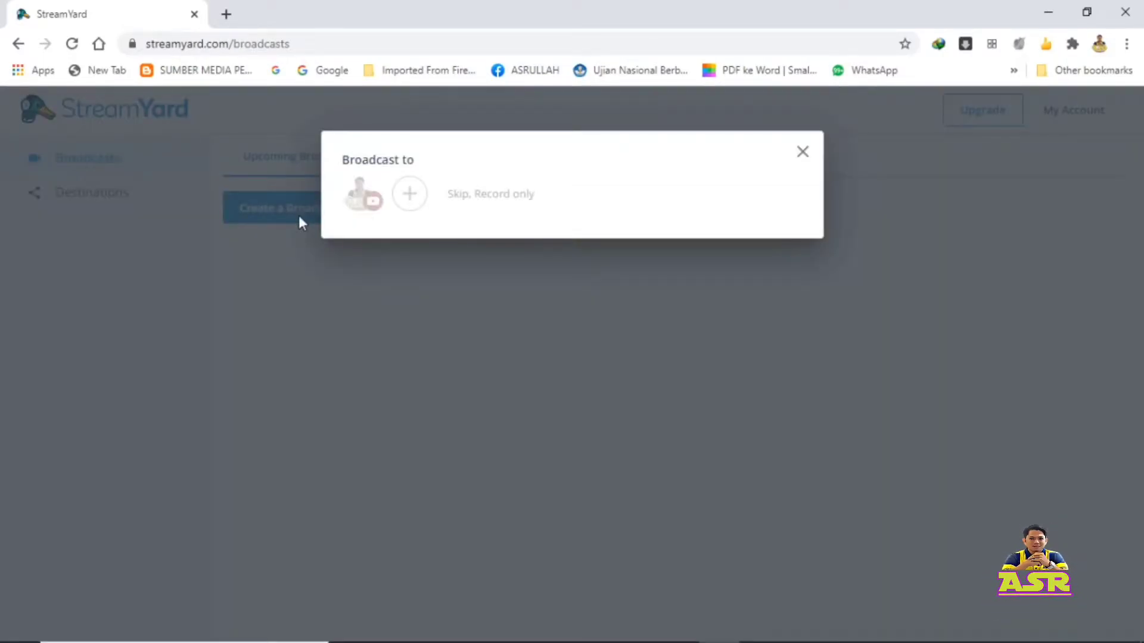
click(360, 197)
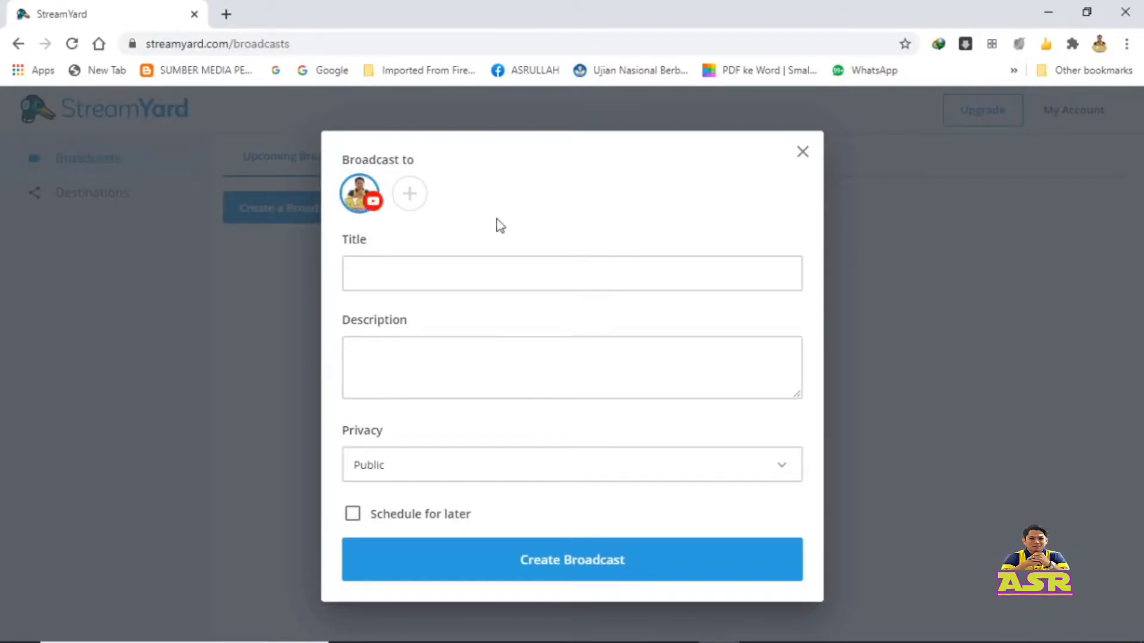
Title the broadcast "PEMBELAJARAN SISTEM GERAK PADA MANUSIA" and enter the description "SILAHKAN DISIMAK"
click(367, 270)
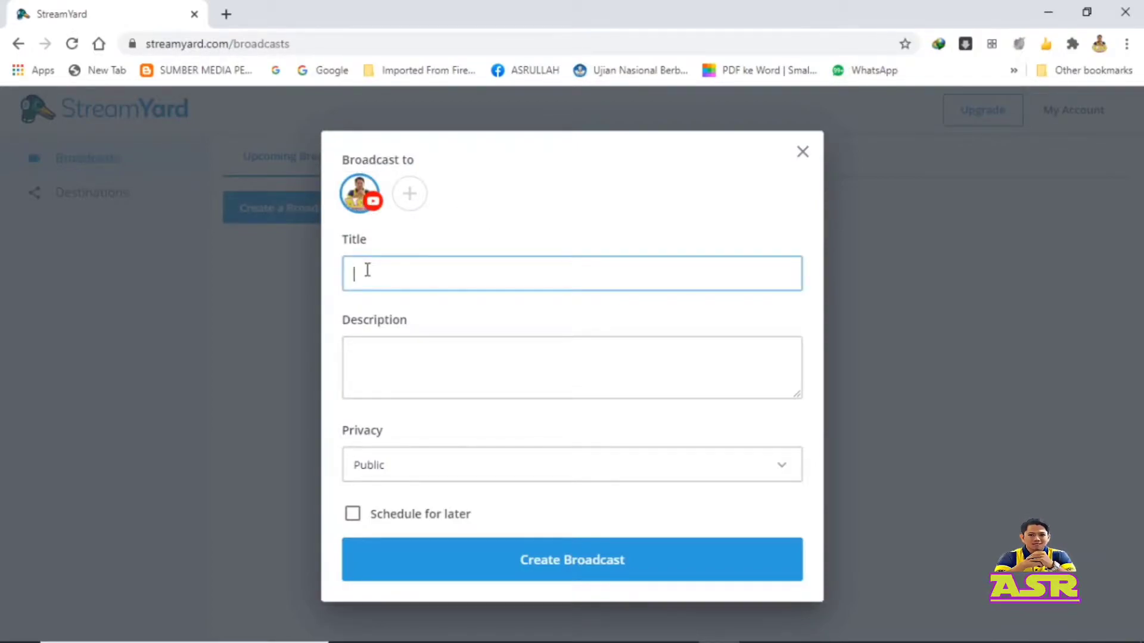
text(pe)
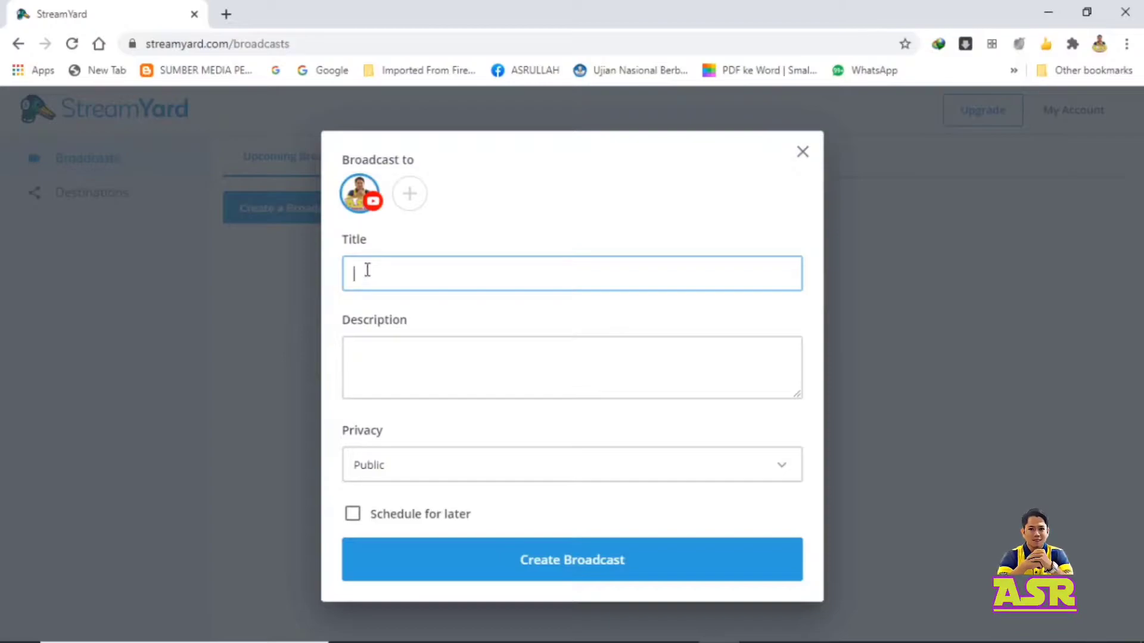
text(EMBELAJARAN SISTEM GERAK PADA MANUSIA)
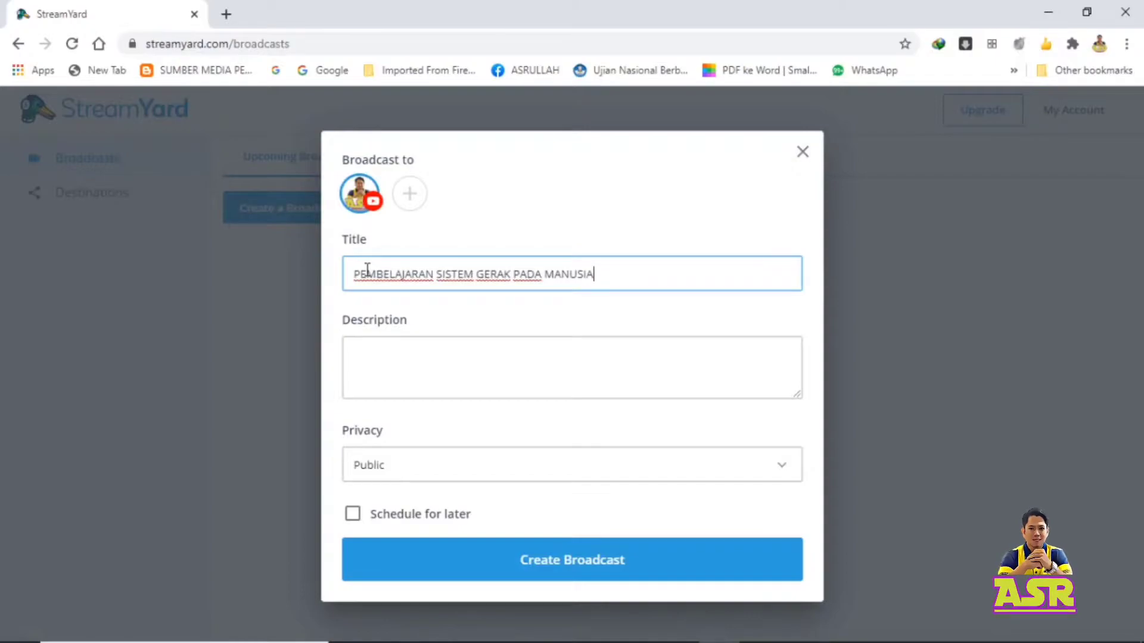
click(383, 357)
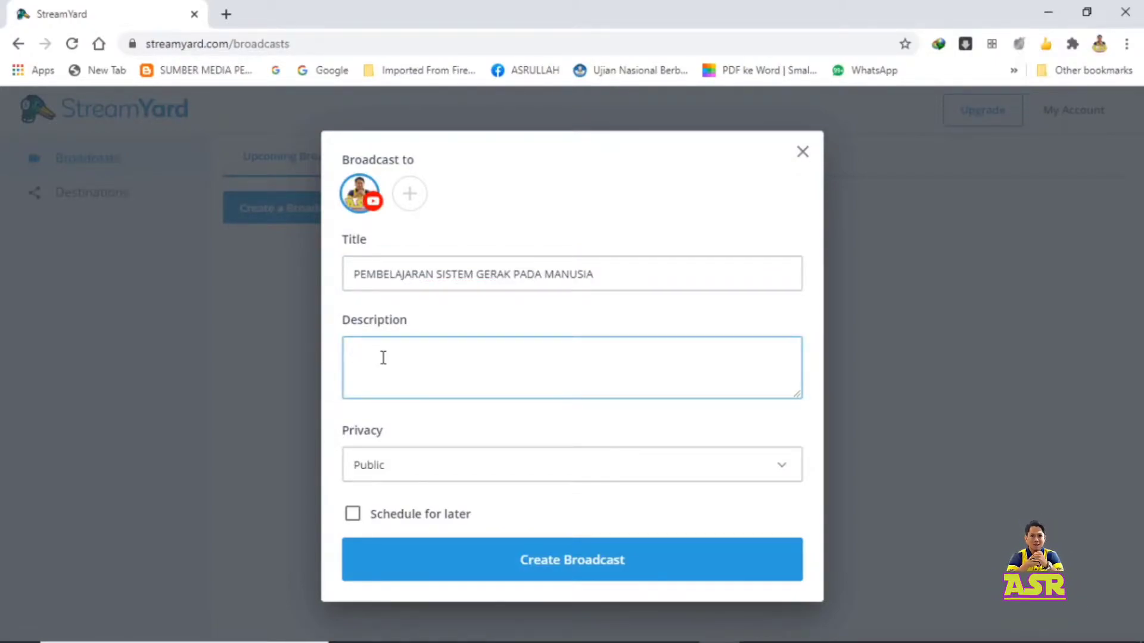
text(SILAHKAN DISIMAK)
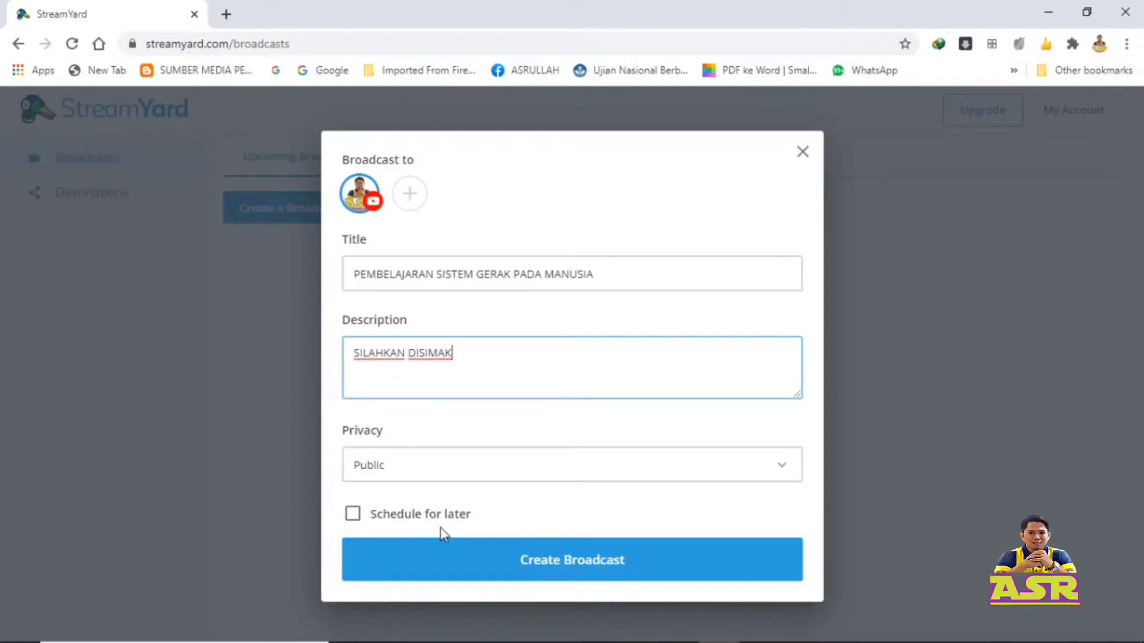
Enable Schedule for later and apply the image 20200723_225900_0000 from Documents as the broadcast's thumbnail
click(356, 517)
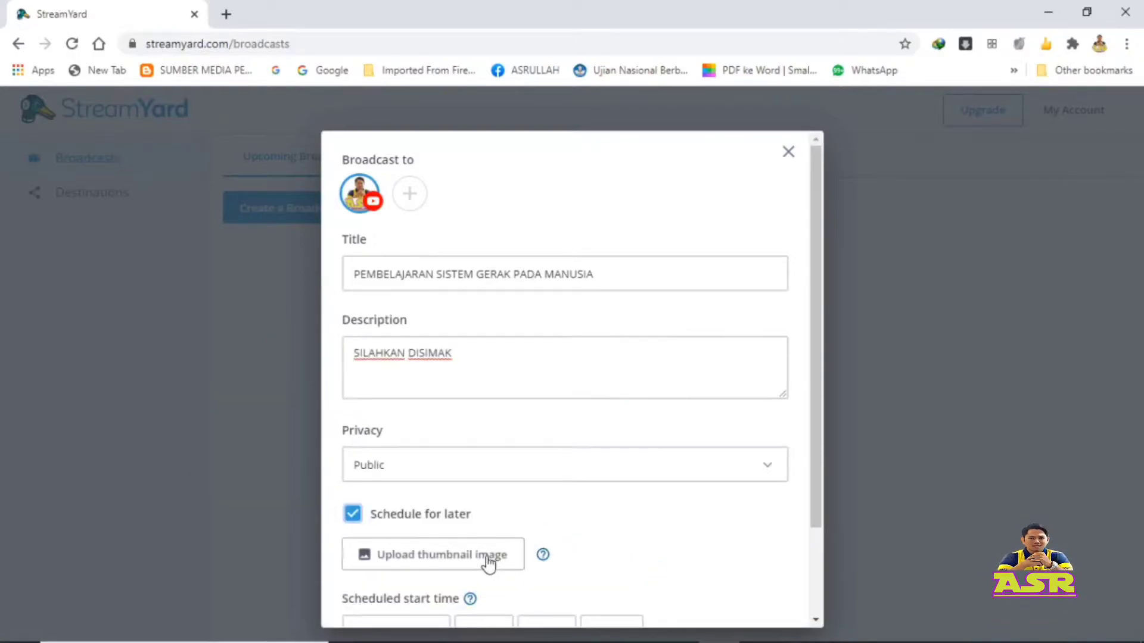
scroll(484, 557, down, 2)
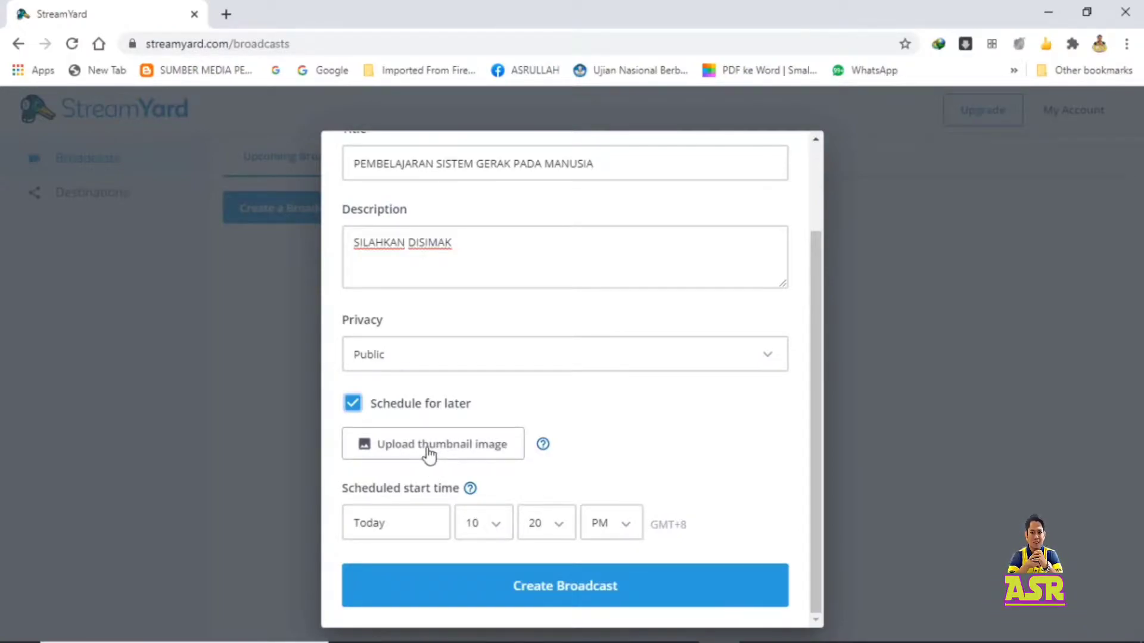
key(shift+Tab)
click(471, 447)
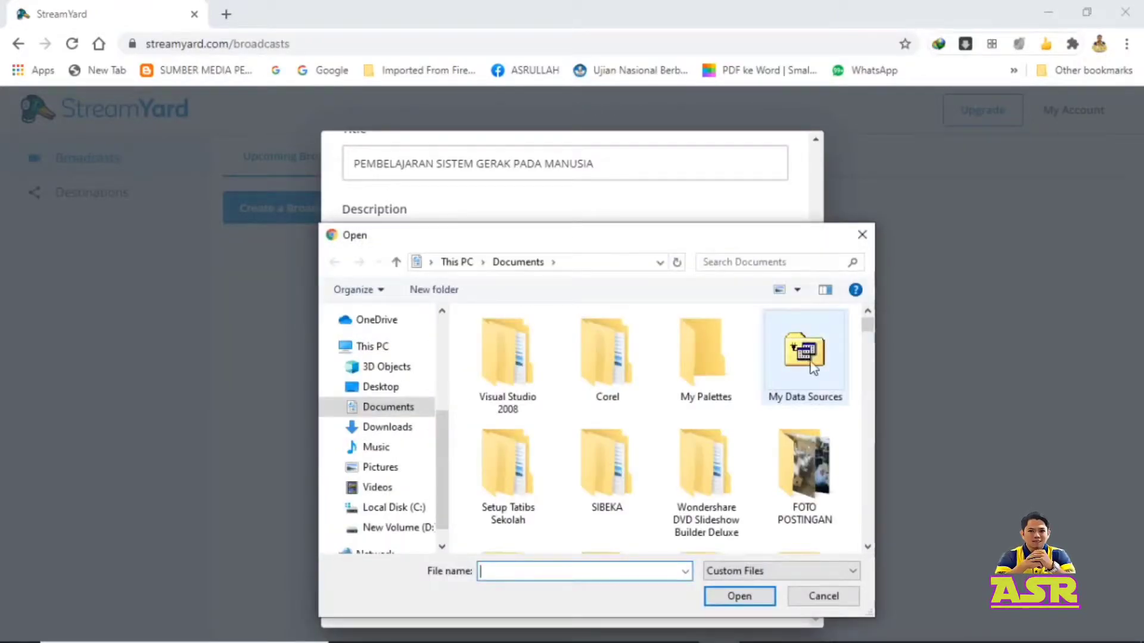
scroll(849, 390, down, 10)
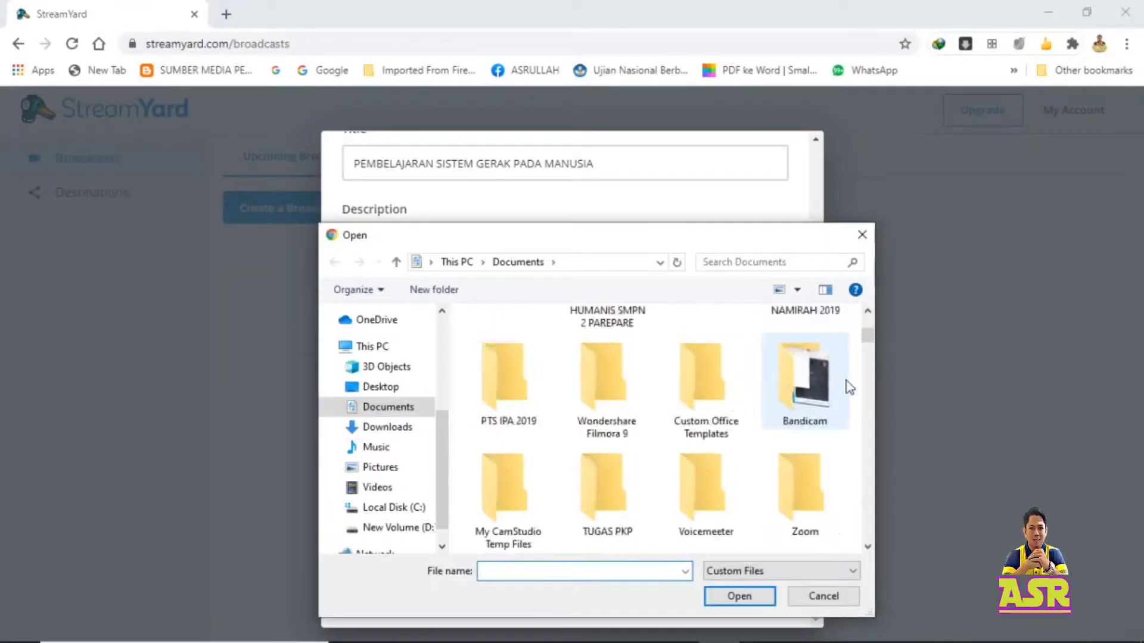
scroll(849, 392, down, 10)
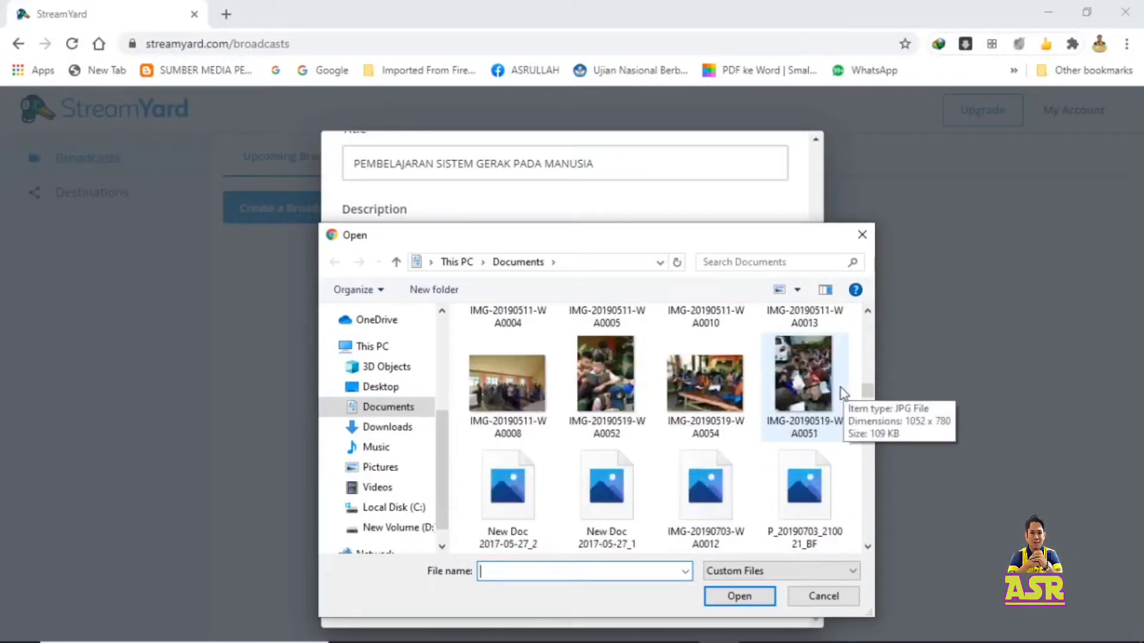
scroll(843, 393, down, 10)
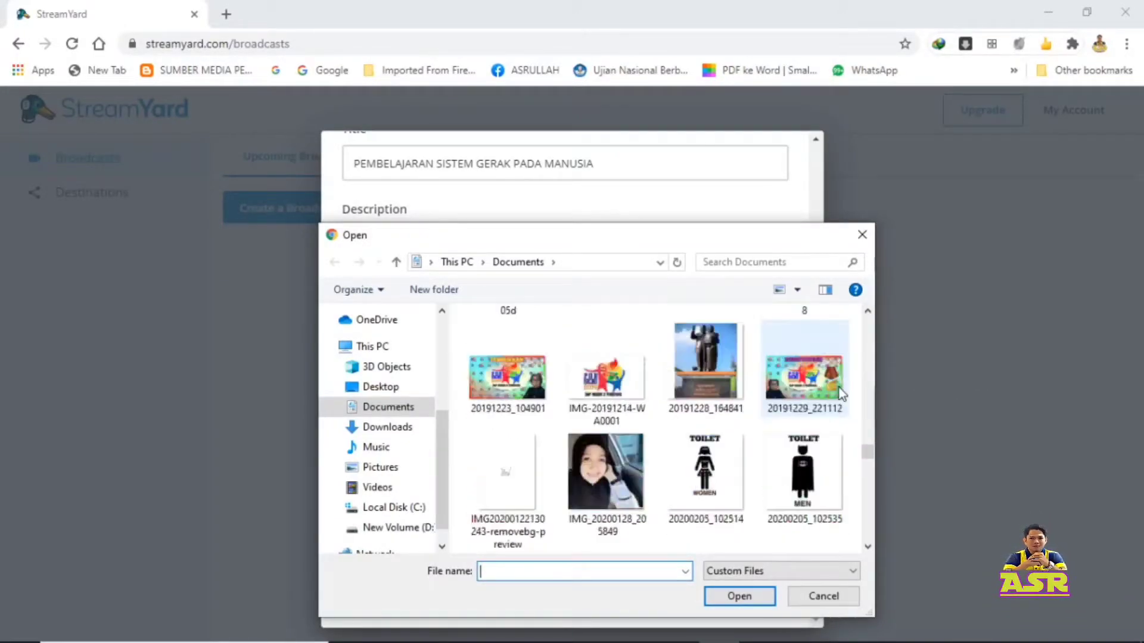
scroll(839, 396, down, 10)
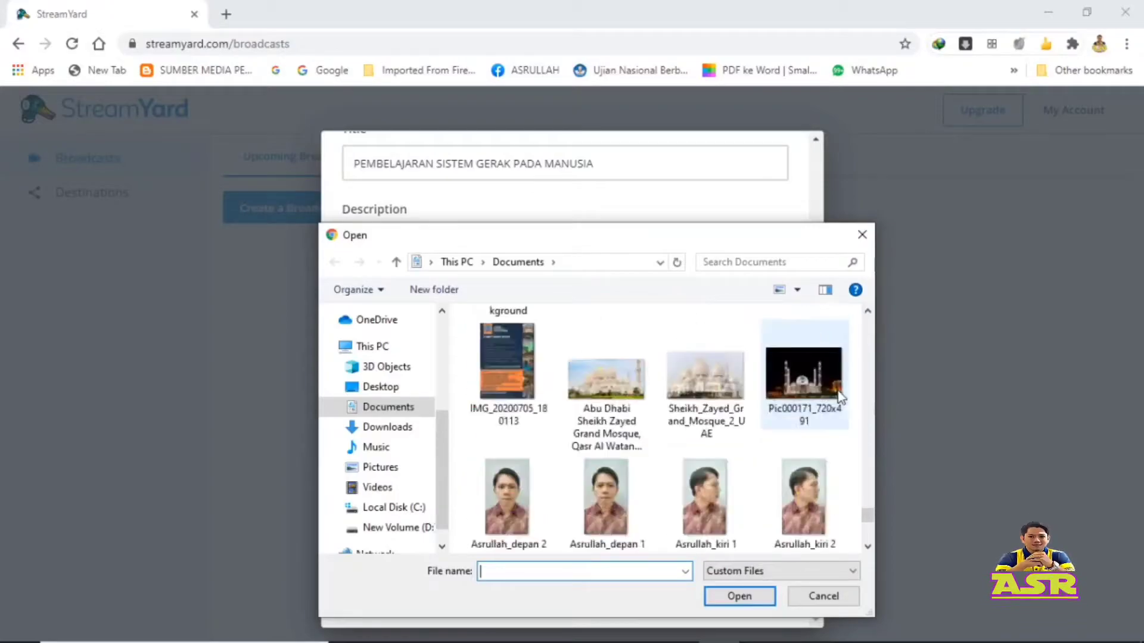
scroll(840, 397, down, 3)
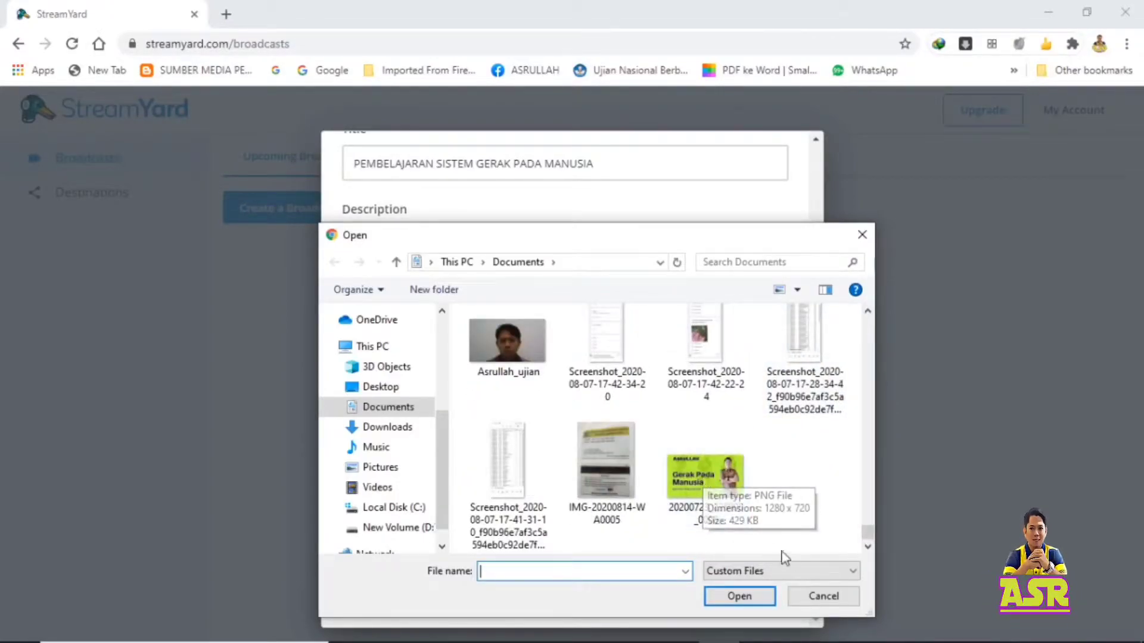
click(719, 493)
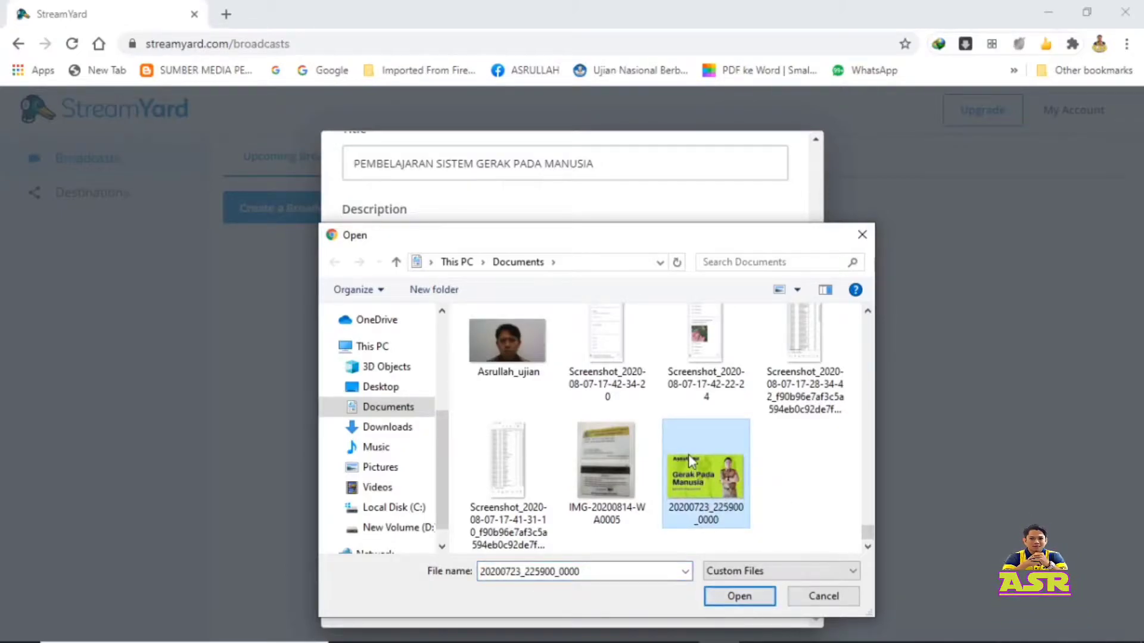
click(739, 595)
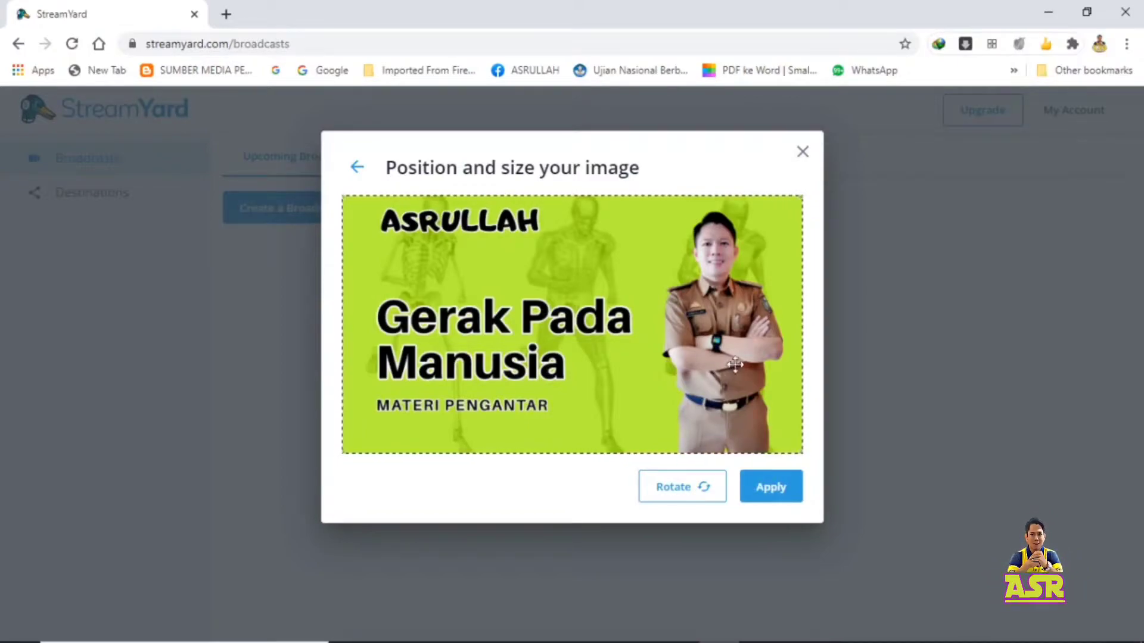
click(768, 494)
Set the broadcast's privacy to Private
scroll(480, 485, down, 2)
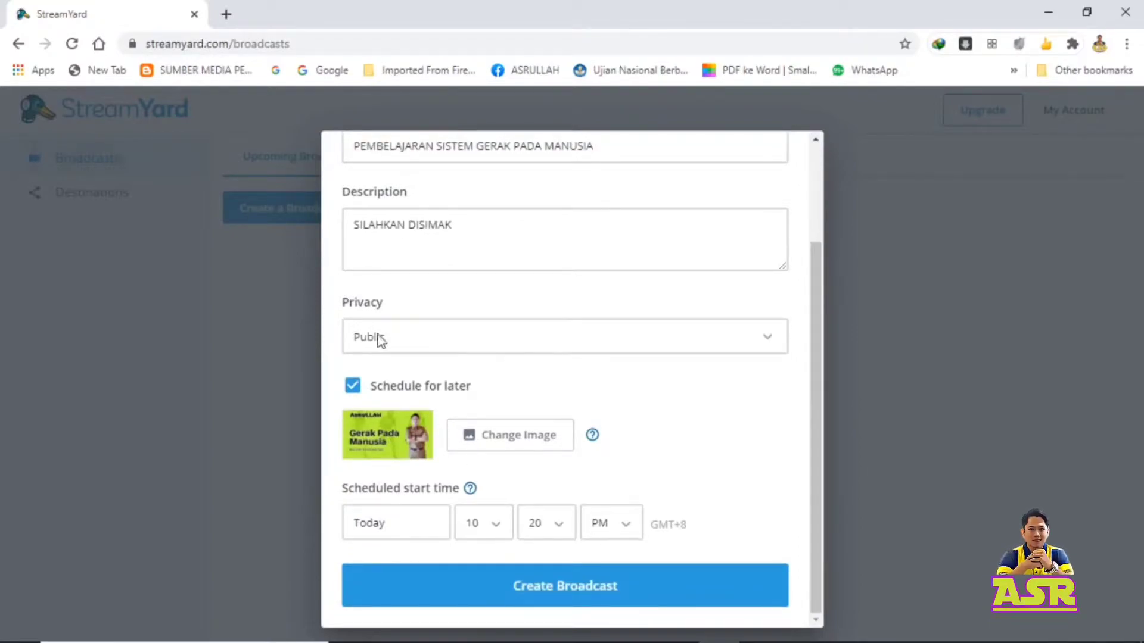
click(764, 338)
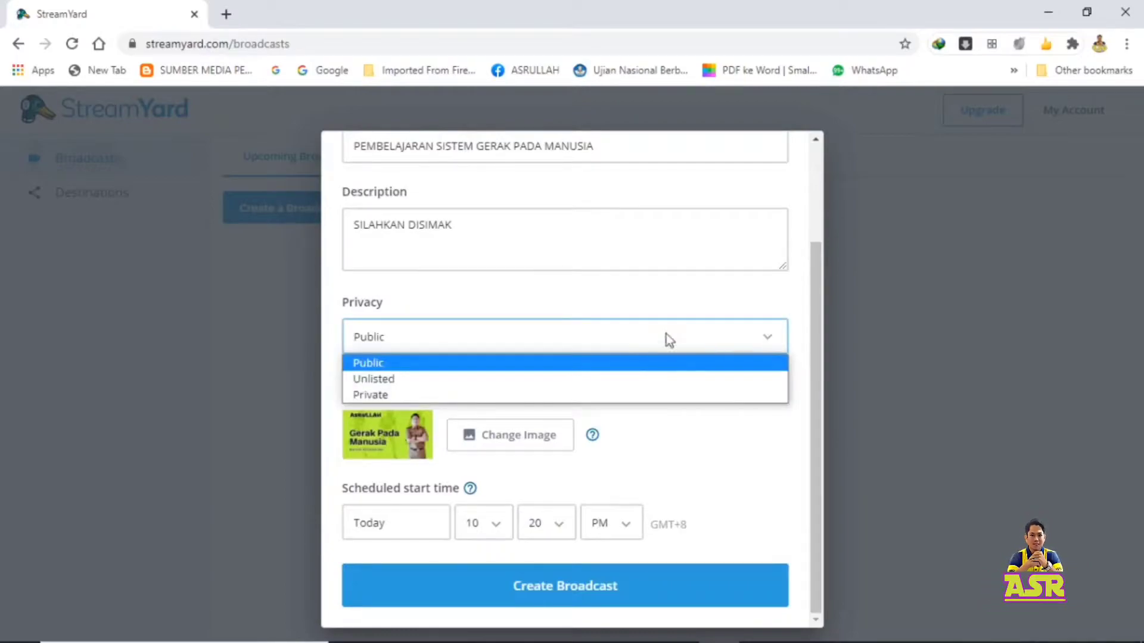
click(383, 395)
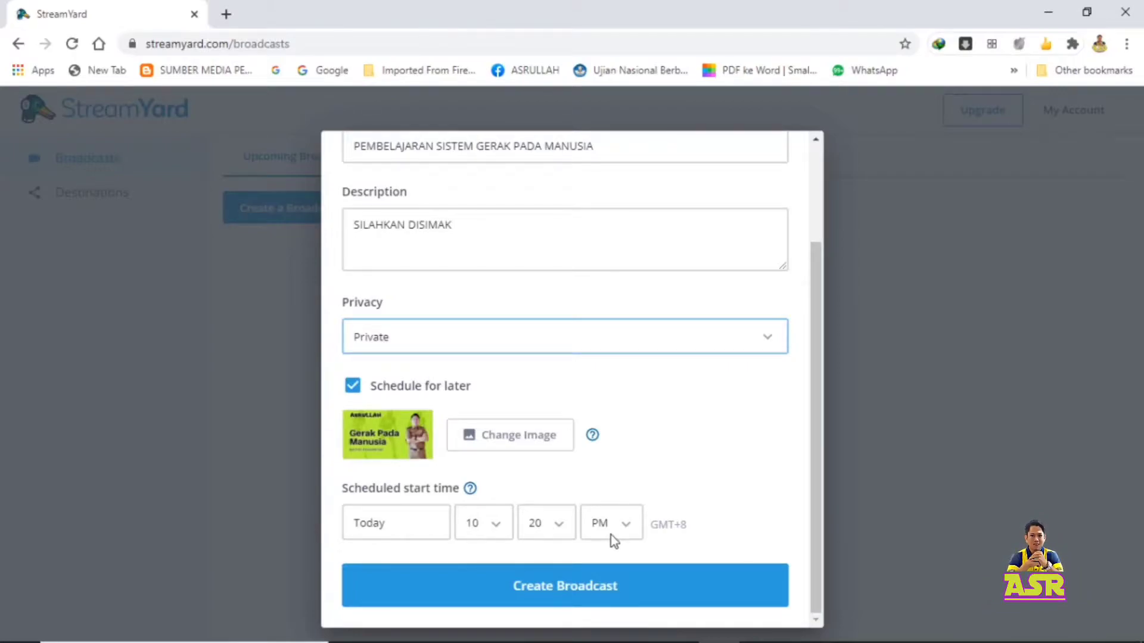
Set the scheduled start time to 09:10 PM today and create the broadcast
click(498, 522)
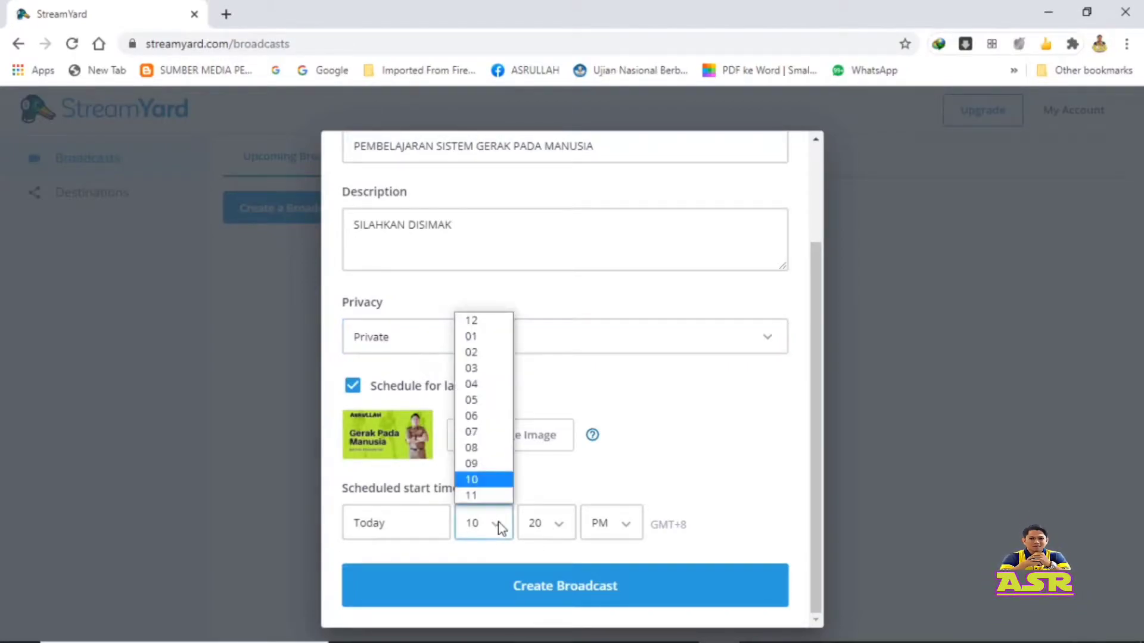
click(485, 465)
click(559, 529)
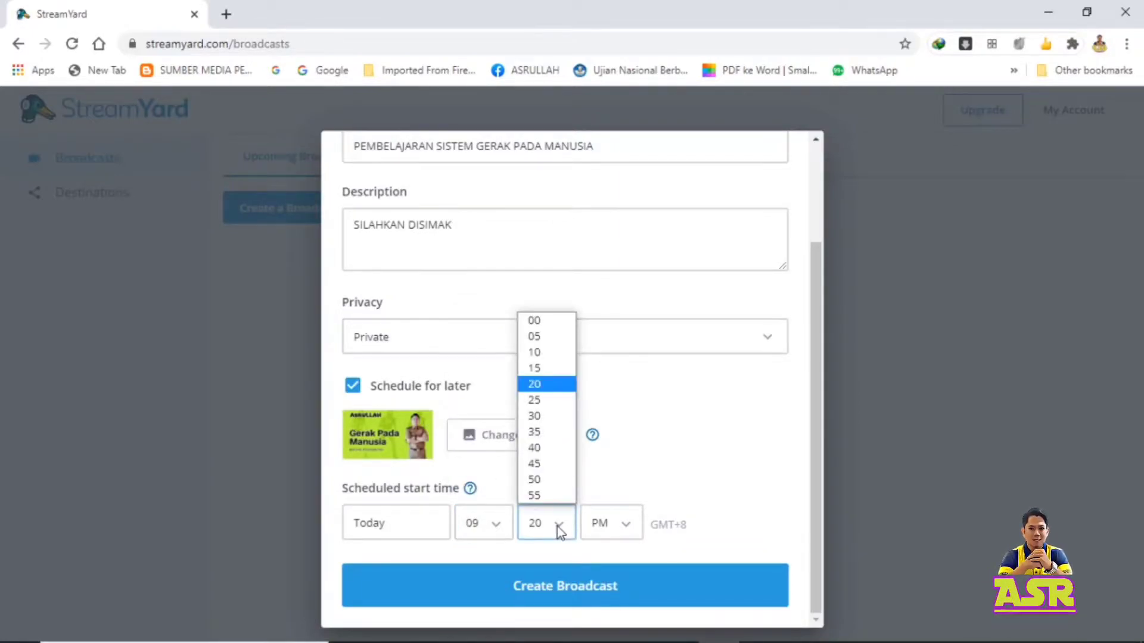
click(535, 352)
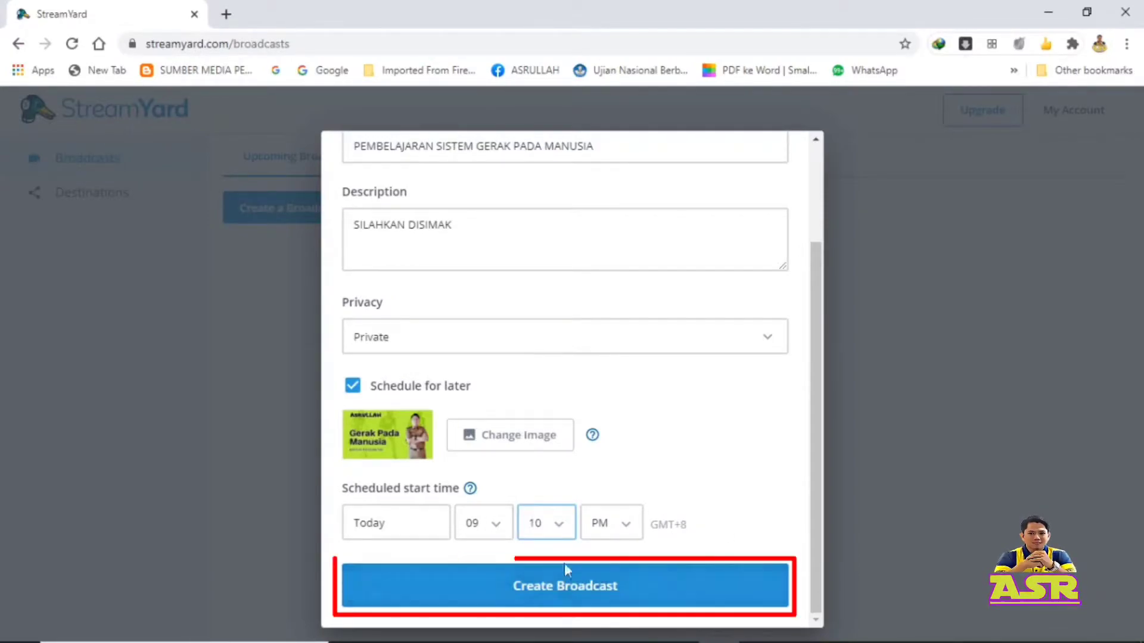
click(562, 590)
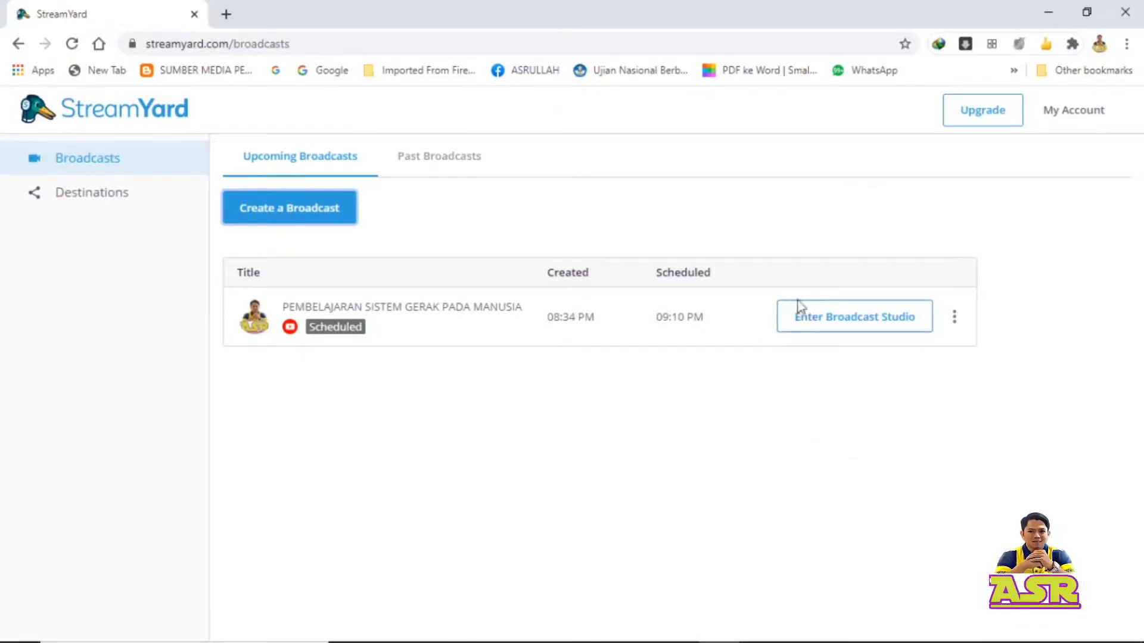
Open the camera and mic check for the scheduled broadcast and place the cursor in the display name
click(834, 319)
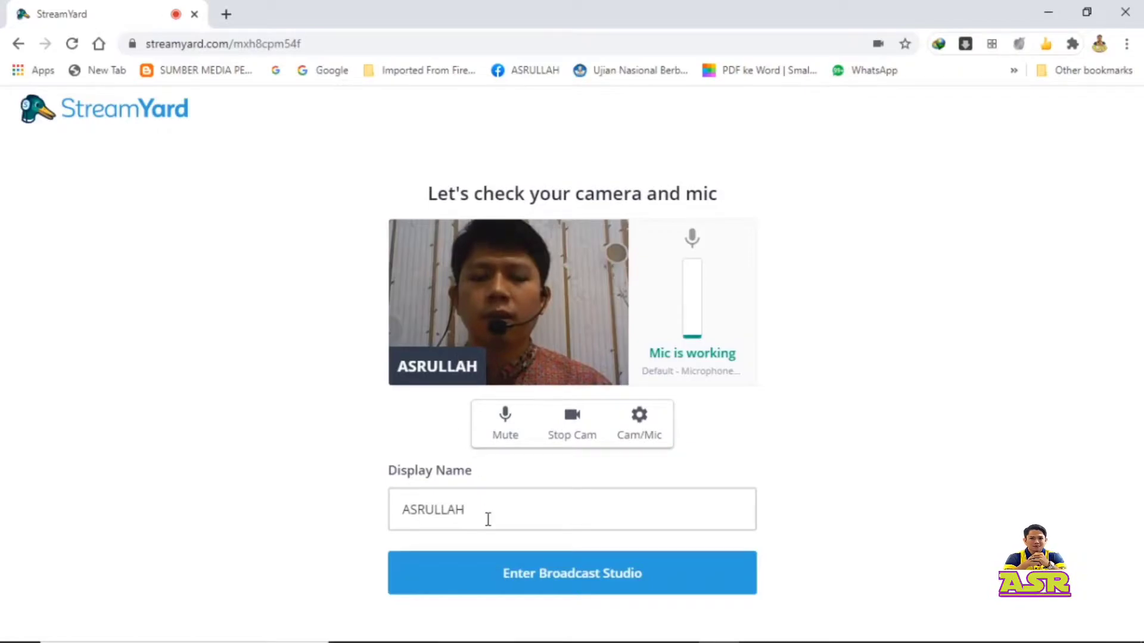
drag(474, 512, 402, 507)
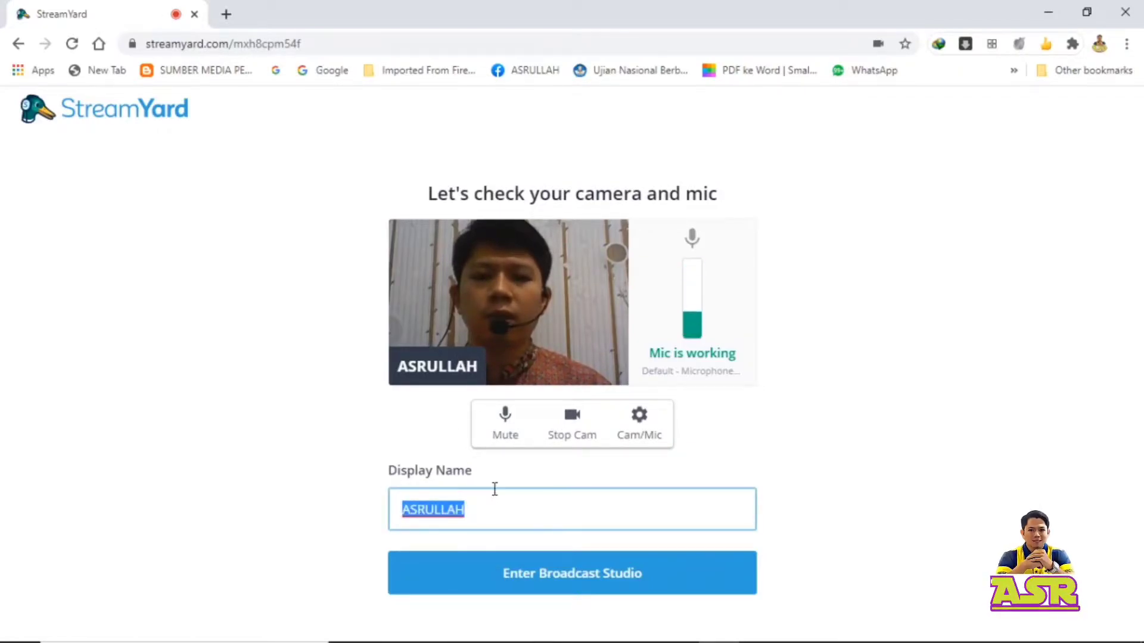
click(494, 511)
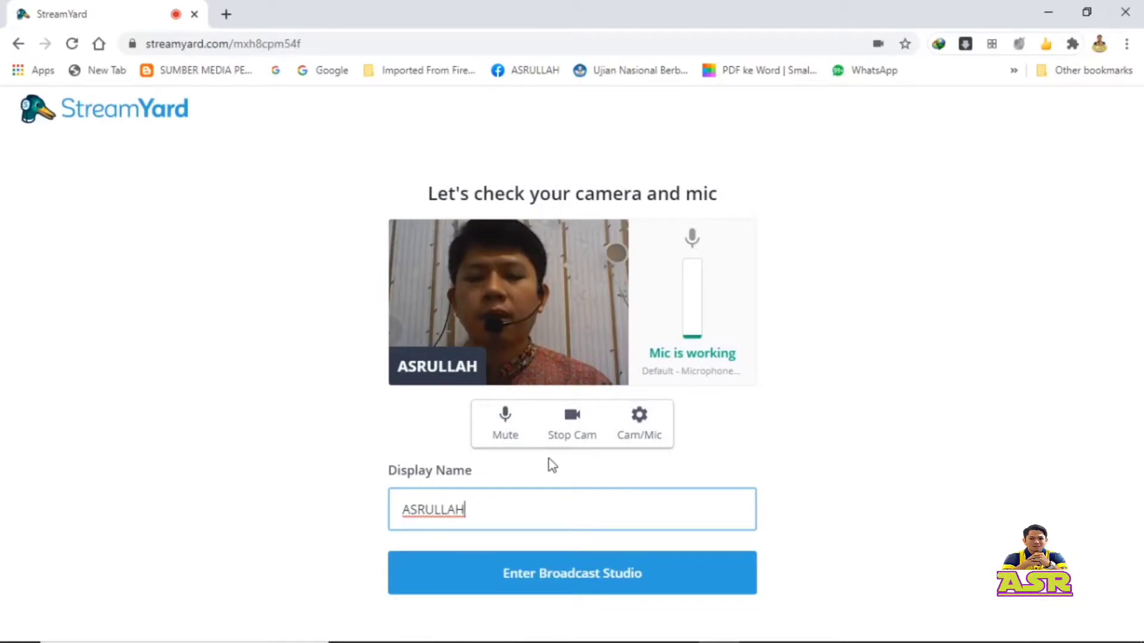
Test the microphone and camera controls by switching each one off and on again
click(510, 430)
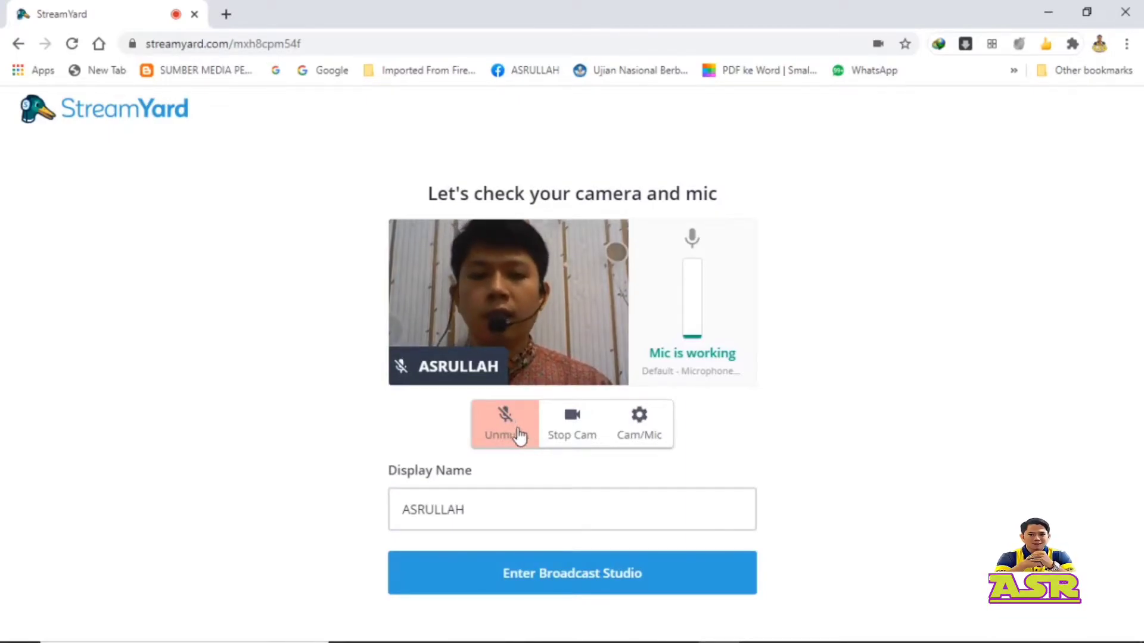
click(507, 434)
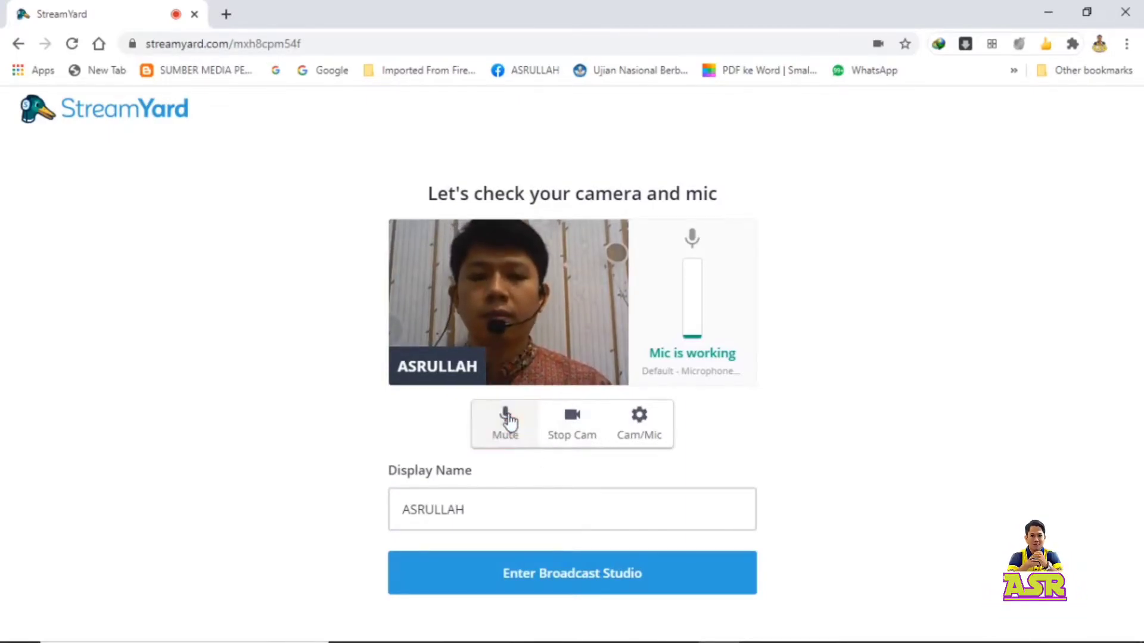
click(576, 426)
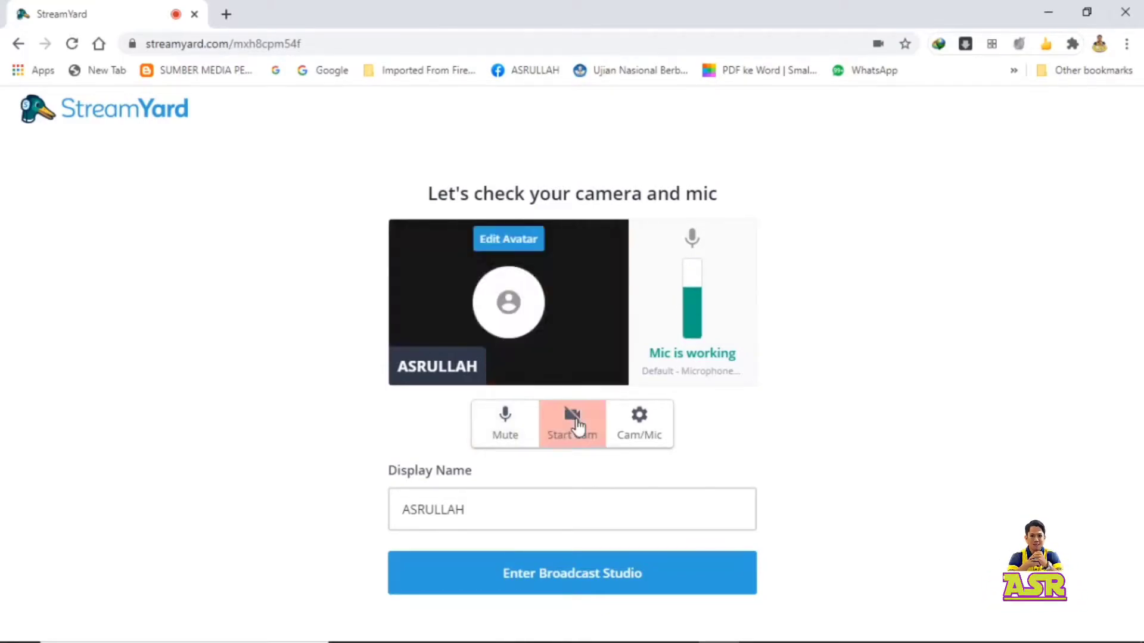
click(576, 424)
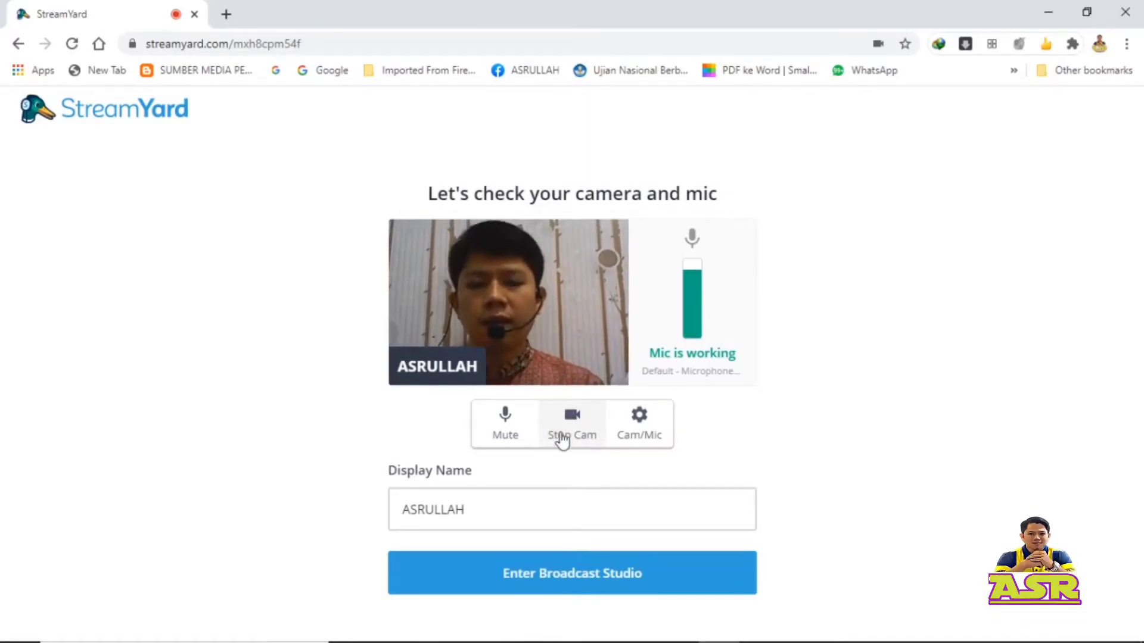
Review the green screen settings, including the virtual backgrounds, fade and backdrop color options, and close the settings
click(647, 421)
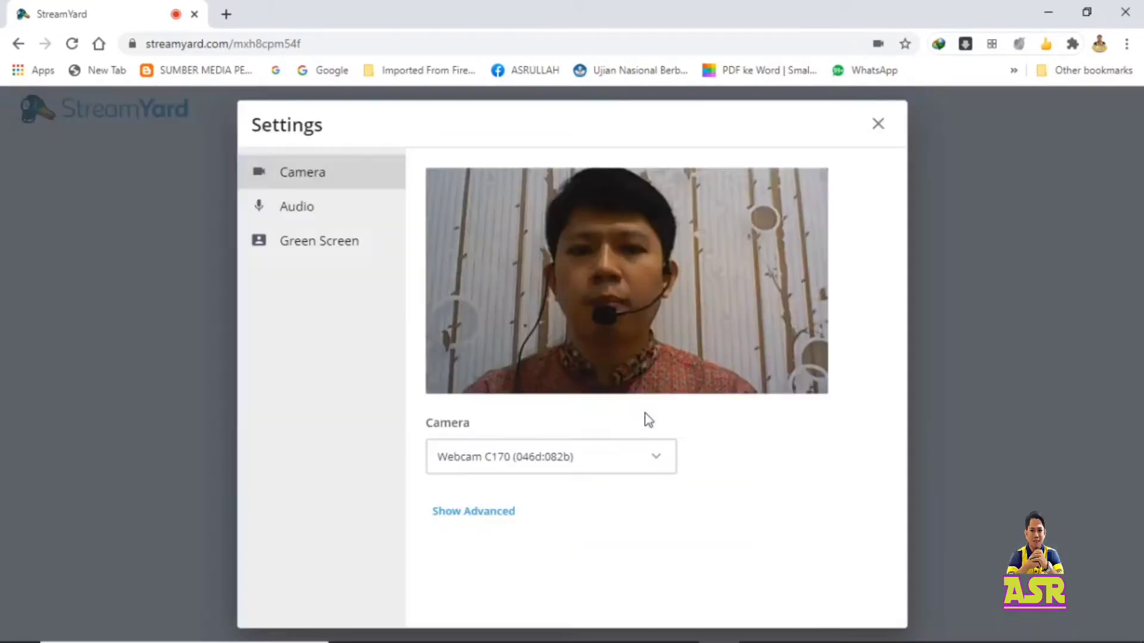
click(315, 258)
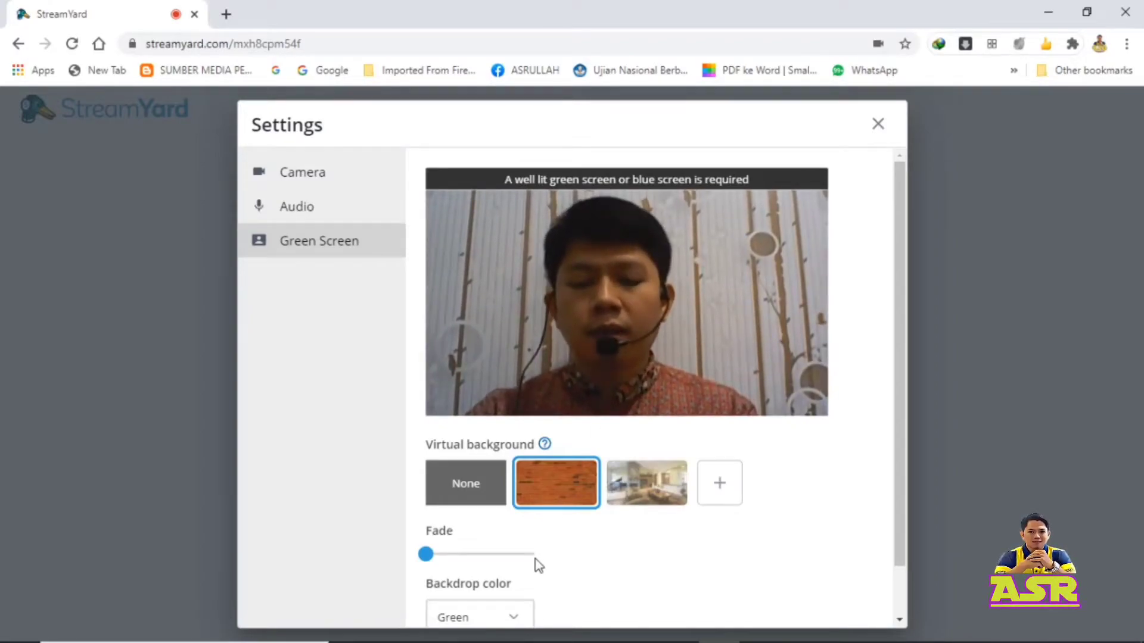
scroll(536, 563, down, 1)
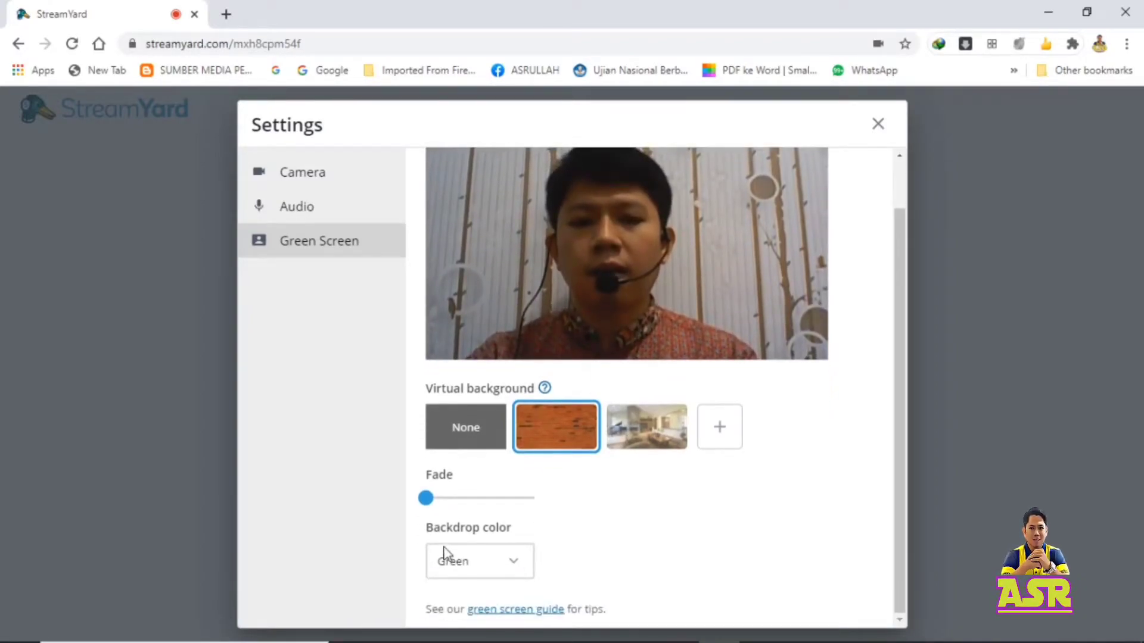
click(516, 567)
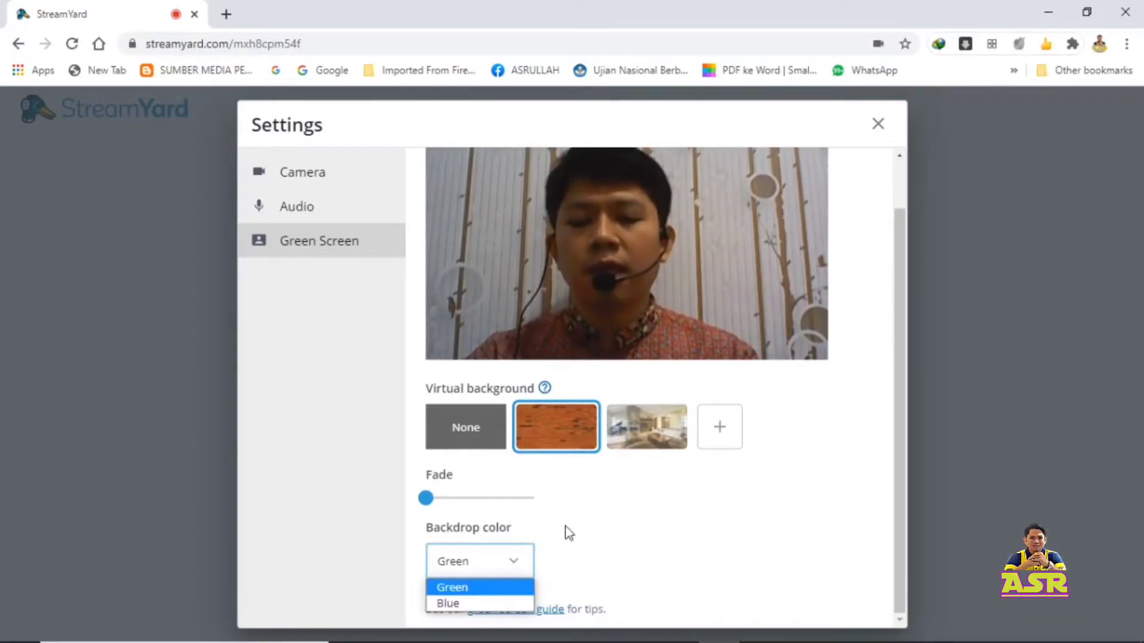
click(553, 512)
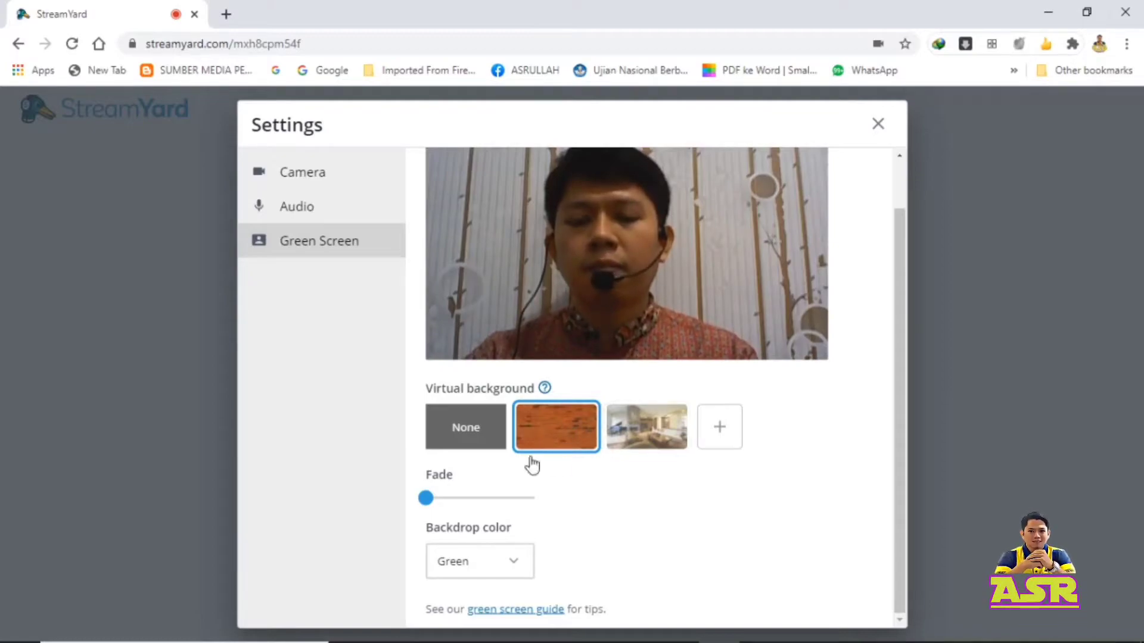
mouse_move(428, 505)
mouse_down()
mouse_move(528, 511)
mouse_move(431, 512)
mouse_up()
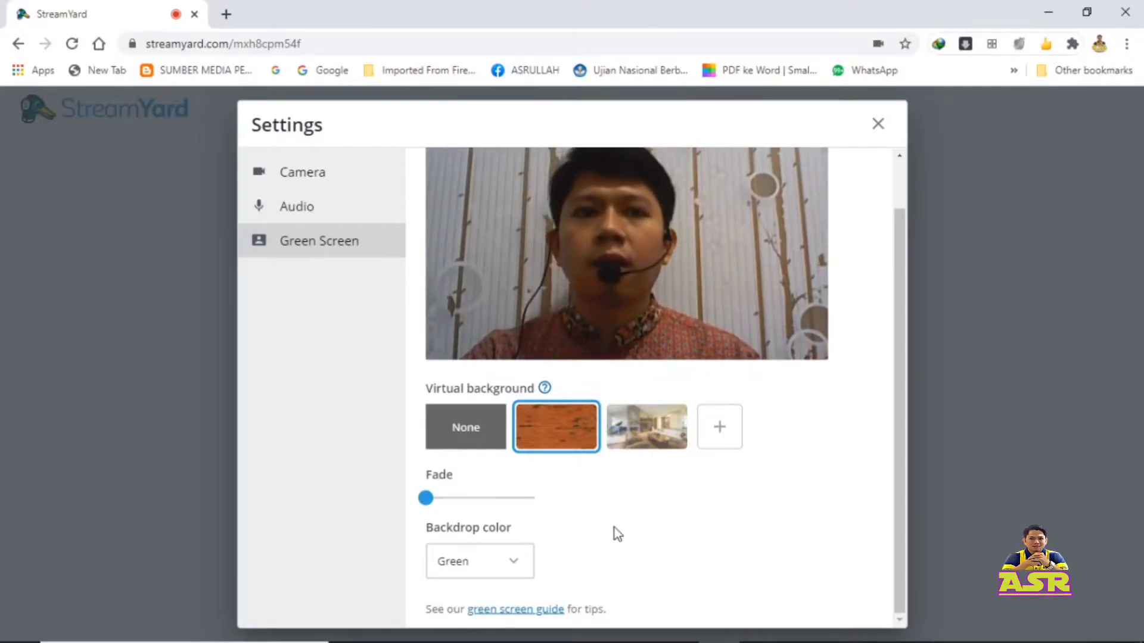
click(882, 123)
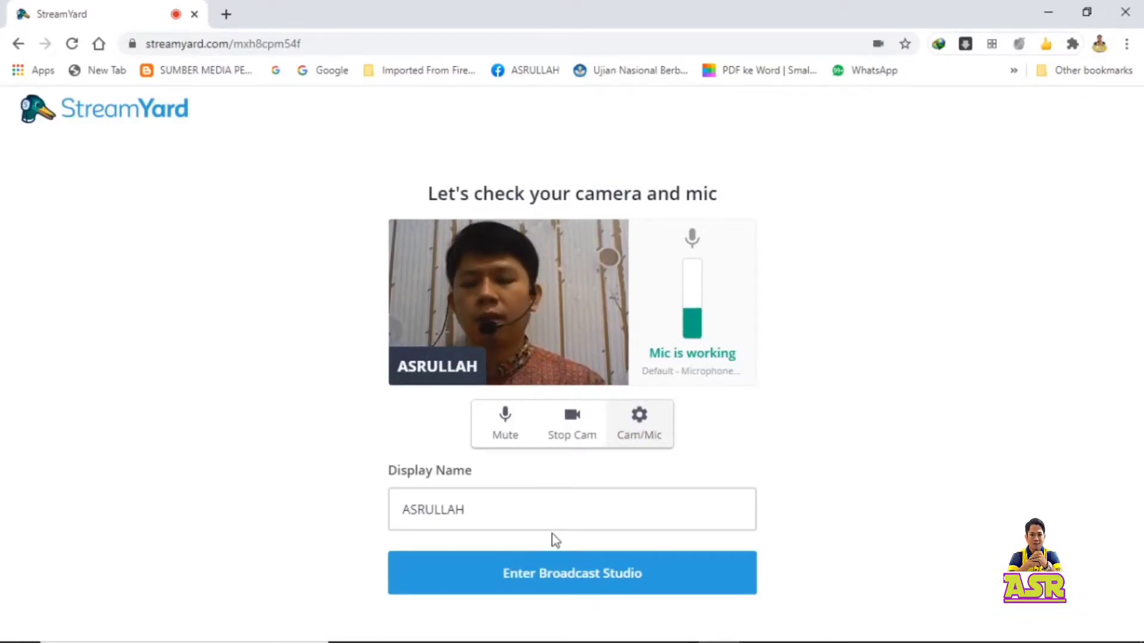
Enter the broadcast studio and add the host's own camera and audio to the stream
click(558, 582)
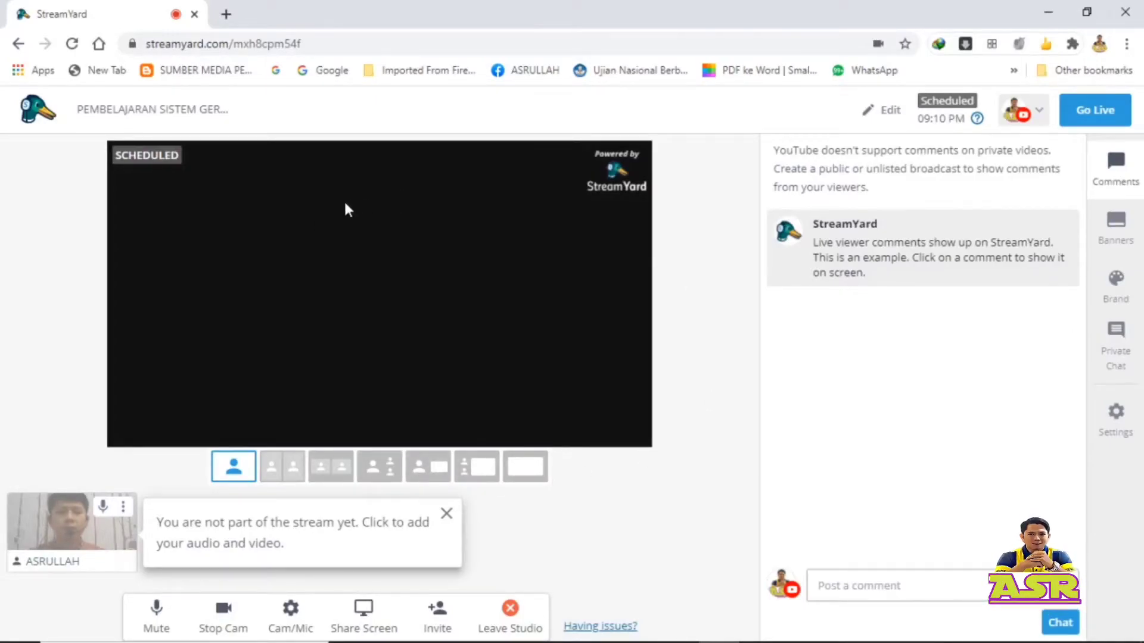
mouse_move(56, 530)
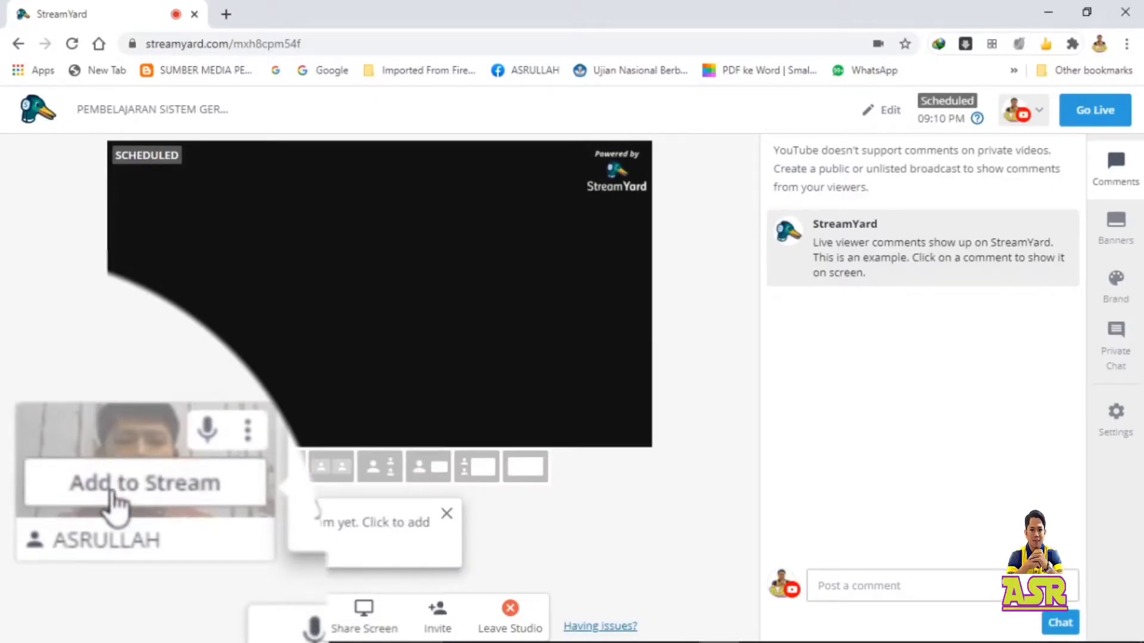
click(57, 530)
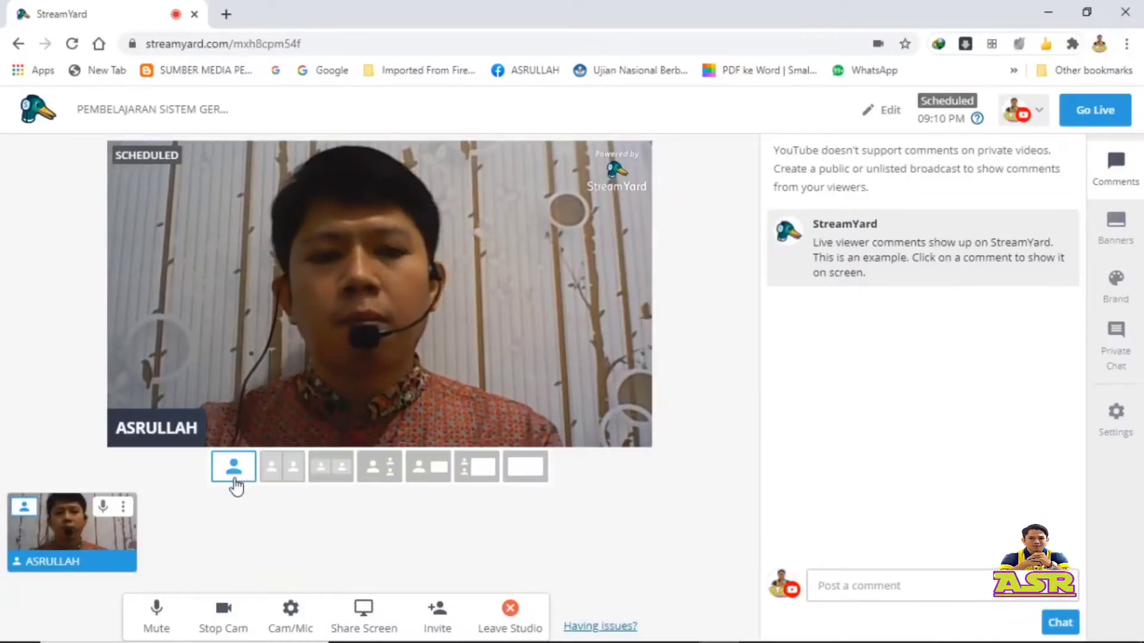
Try the two-person side-by-side layout, the one-large-two-small layout and the layout with a person beside a small shared screen
click(279, 474)
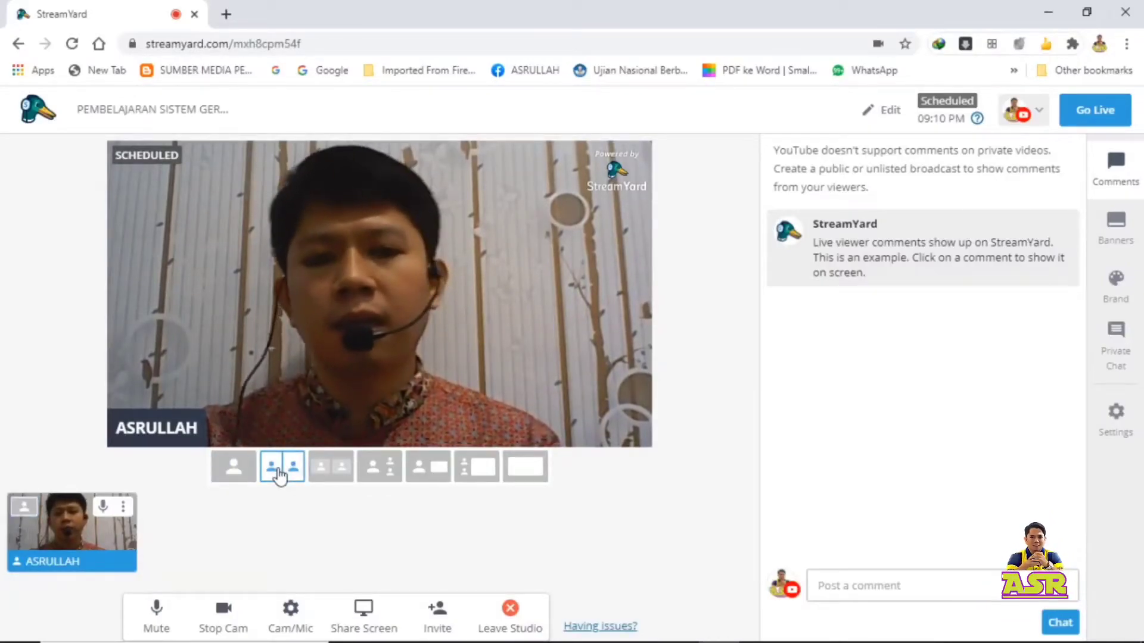
click(380, 477)
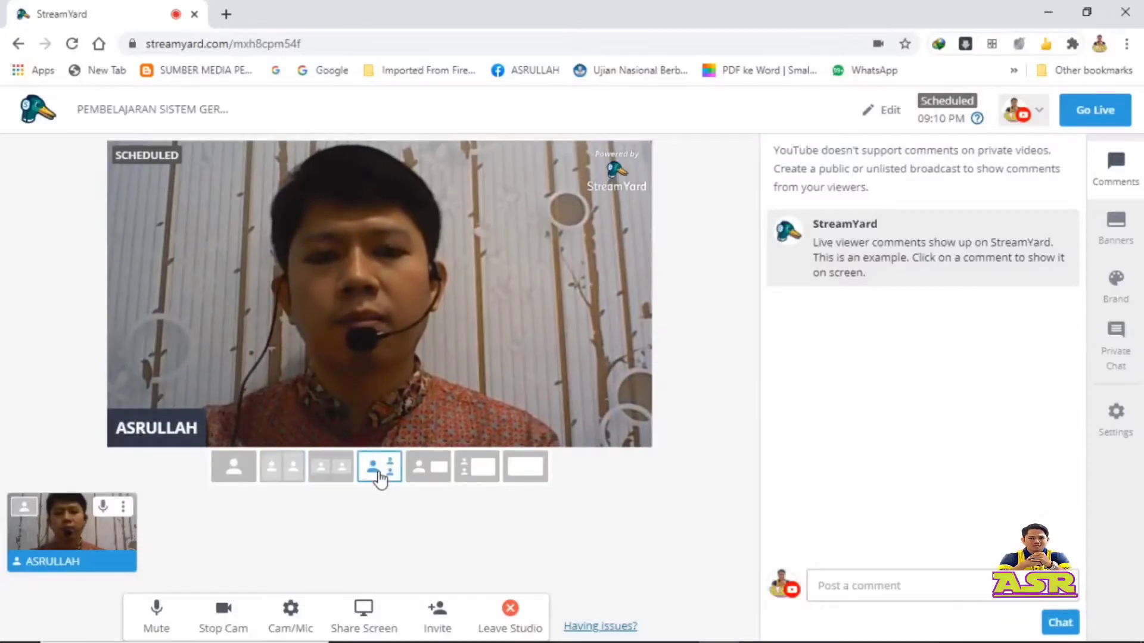
click(434, 474)
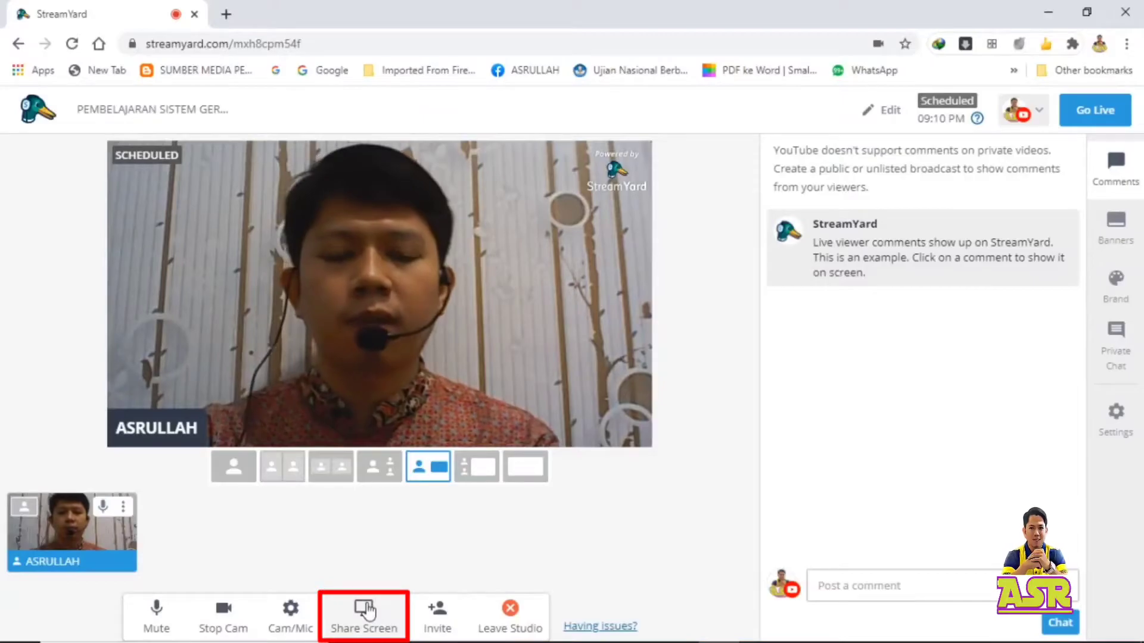
Share the PowerPoint application window UPDATE COMING TO in the studio
click(365, 609)
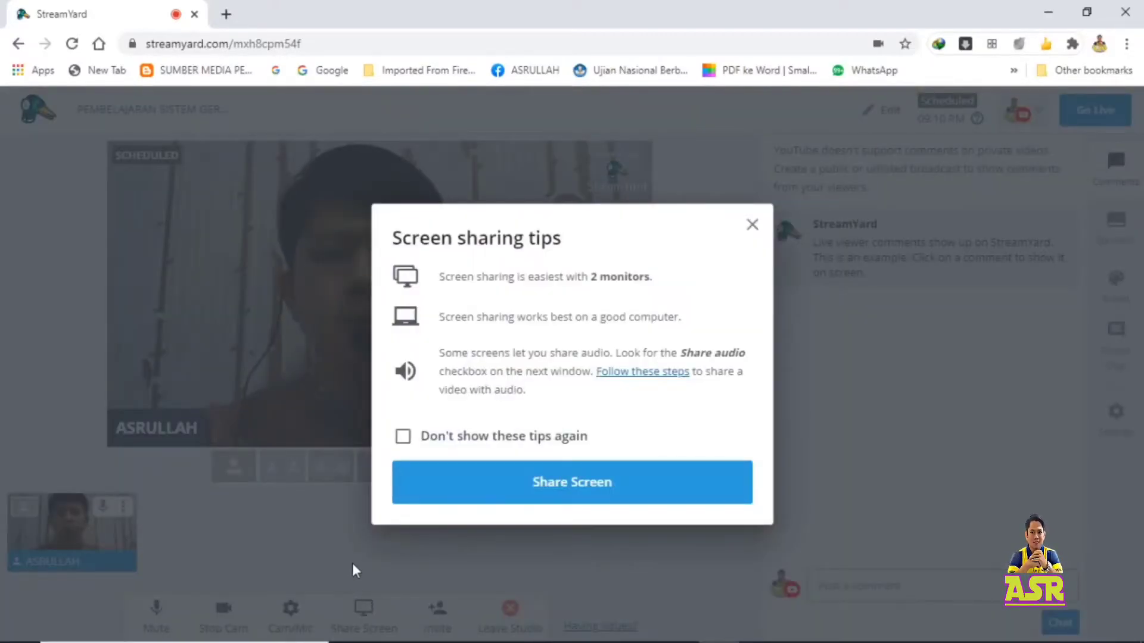
click(583, 483)
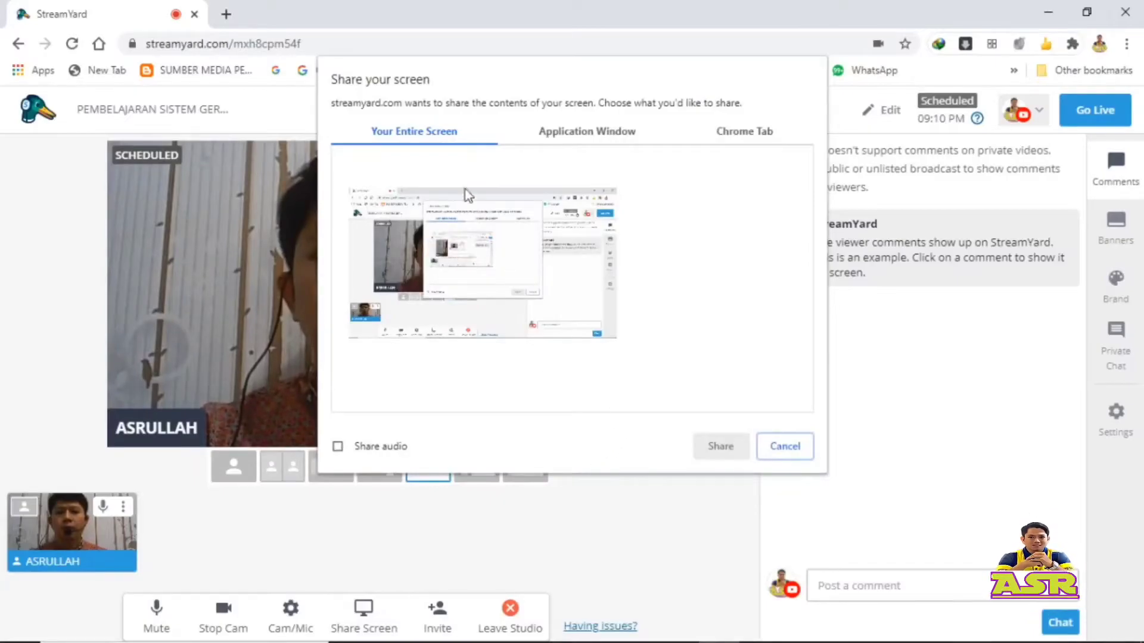
click(597, 142)
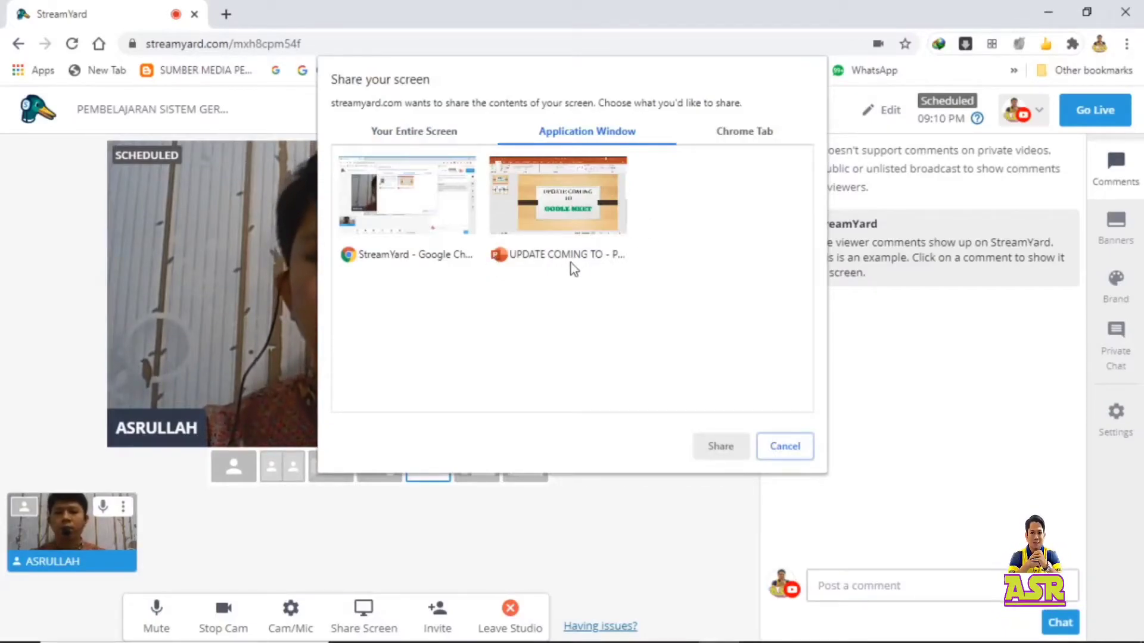
click(550, 195)
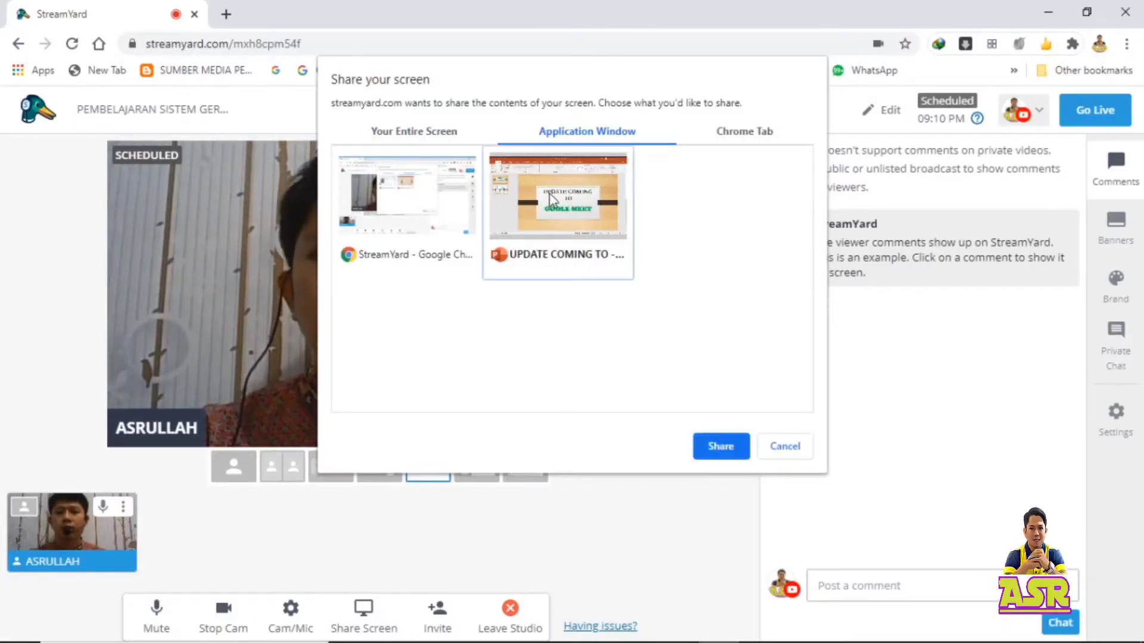
click(722, 447)
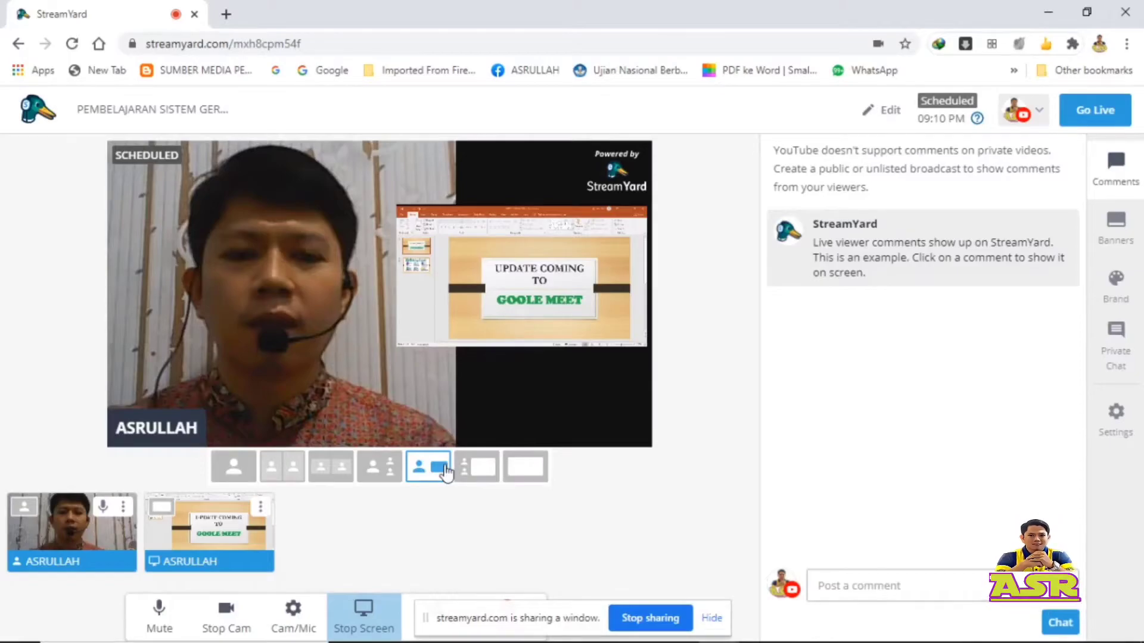
Apply the layout with a small camera beside a large shared screen and hide the browser's window-sharing notice
click(474, 470)
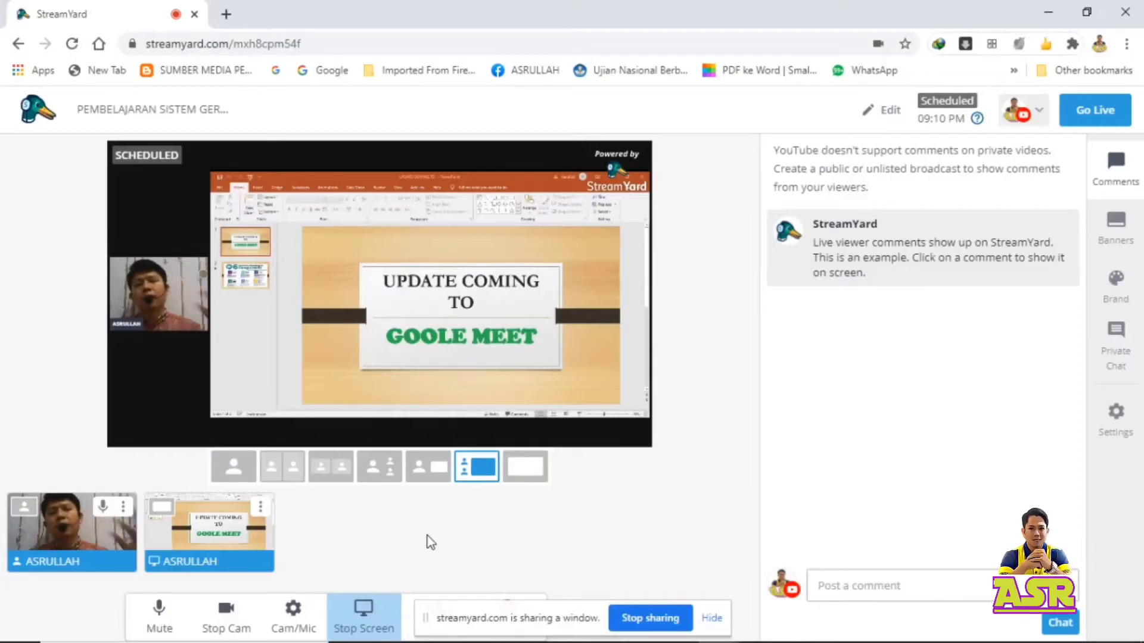
click(711, 619)
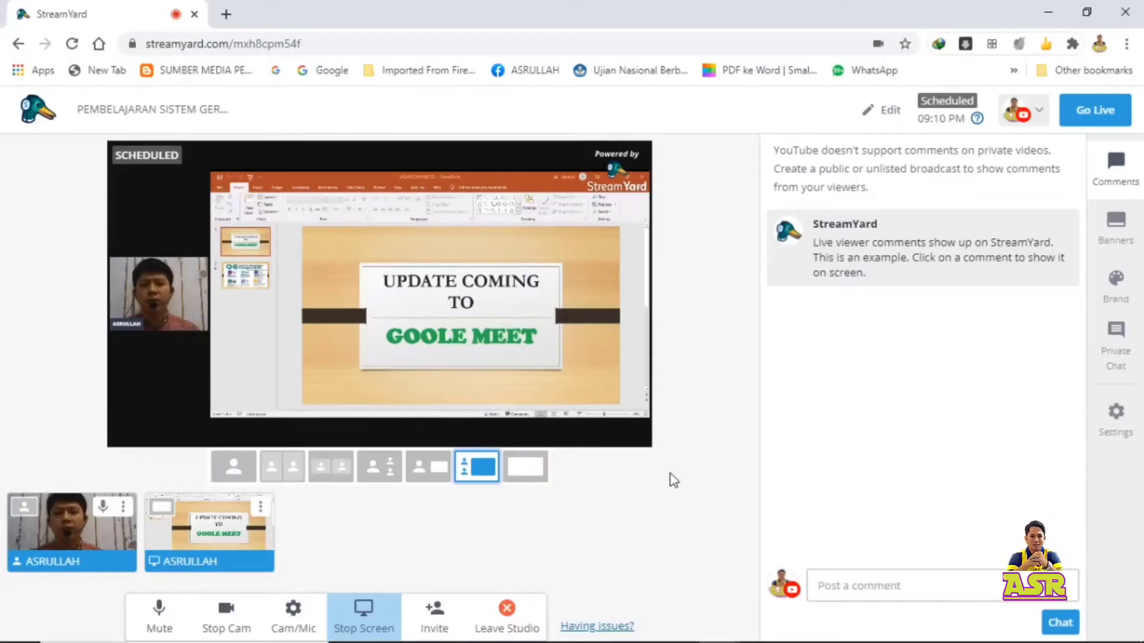
Open the guest invitation, examine the studio link to send to guests, and close the invitation
click(435, 611)
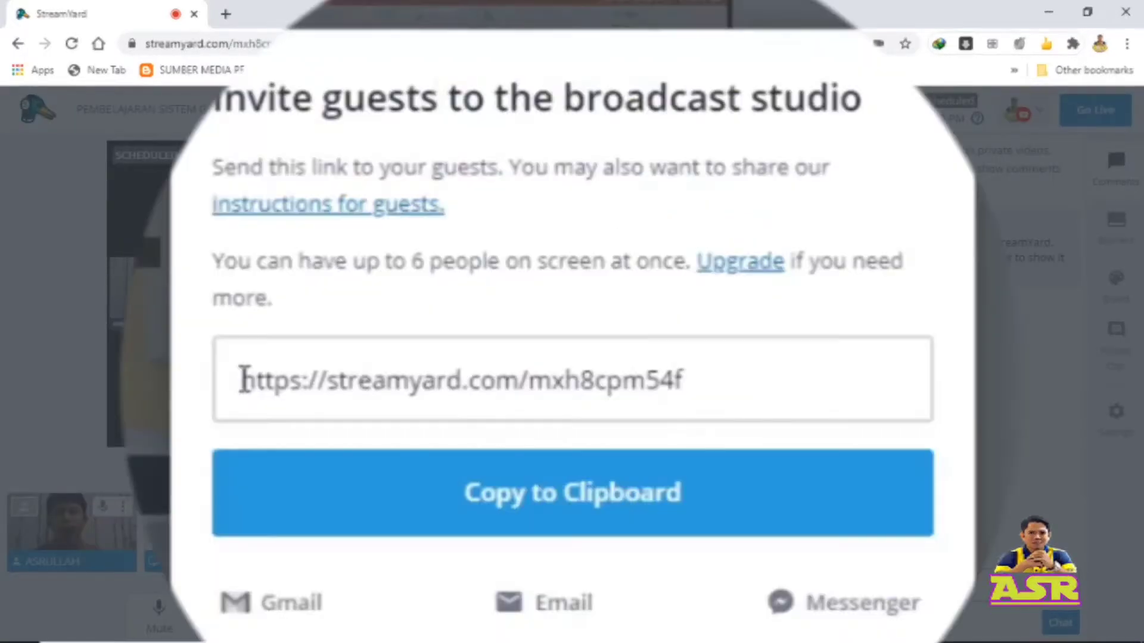
drag(406, 384, 649, 386)
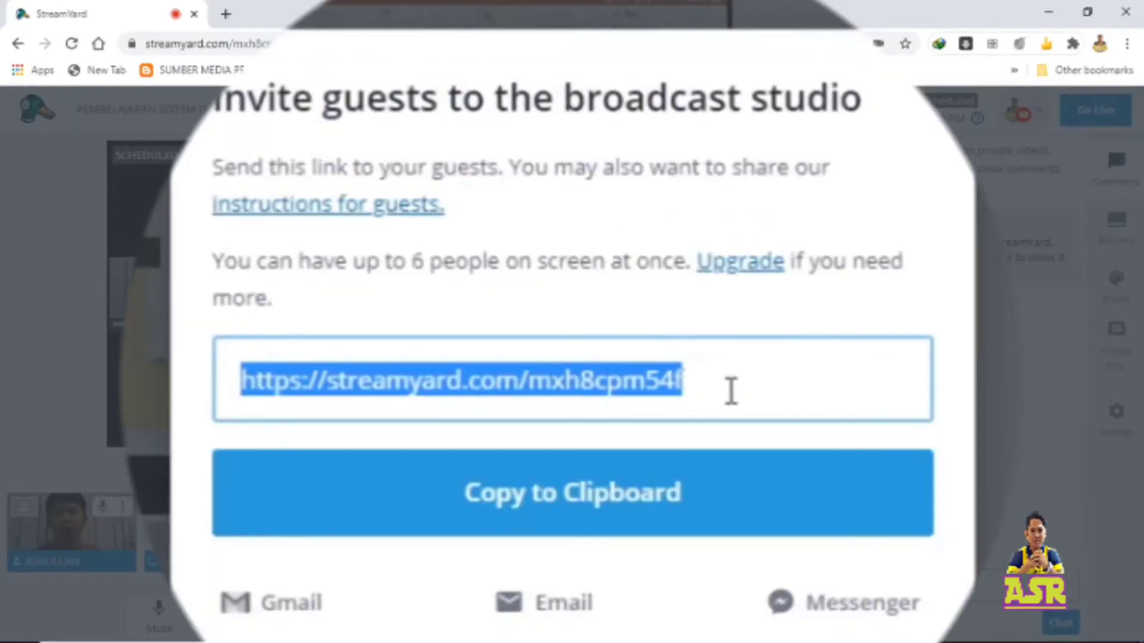
click(560, 519)
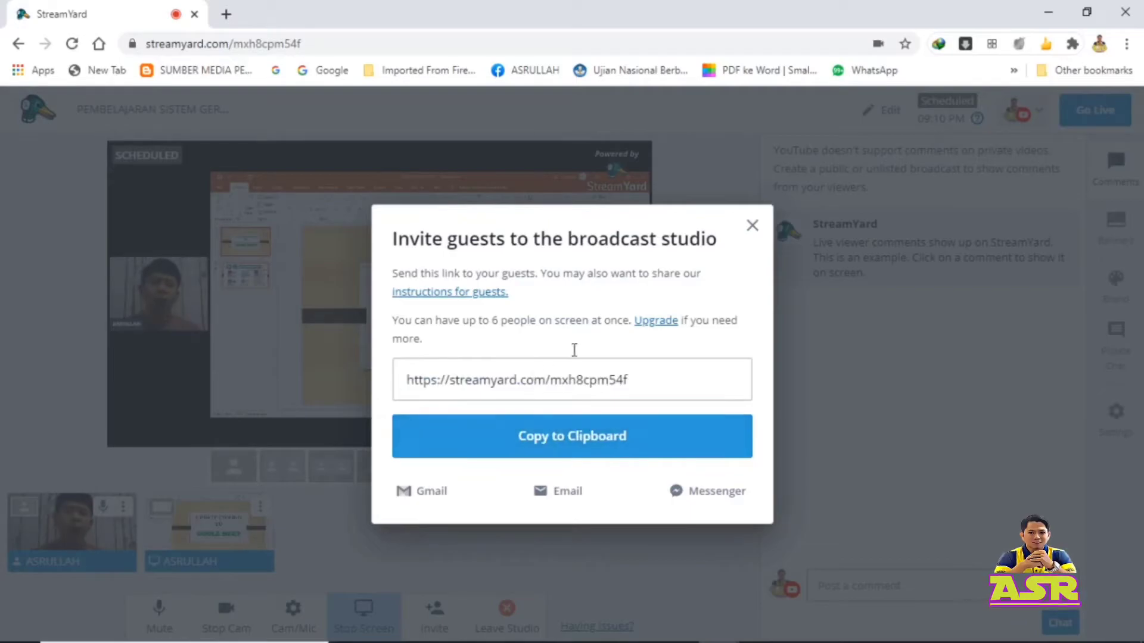
click(689, 165)
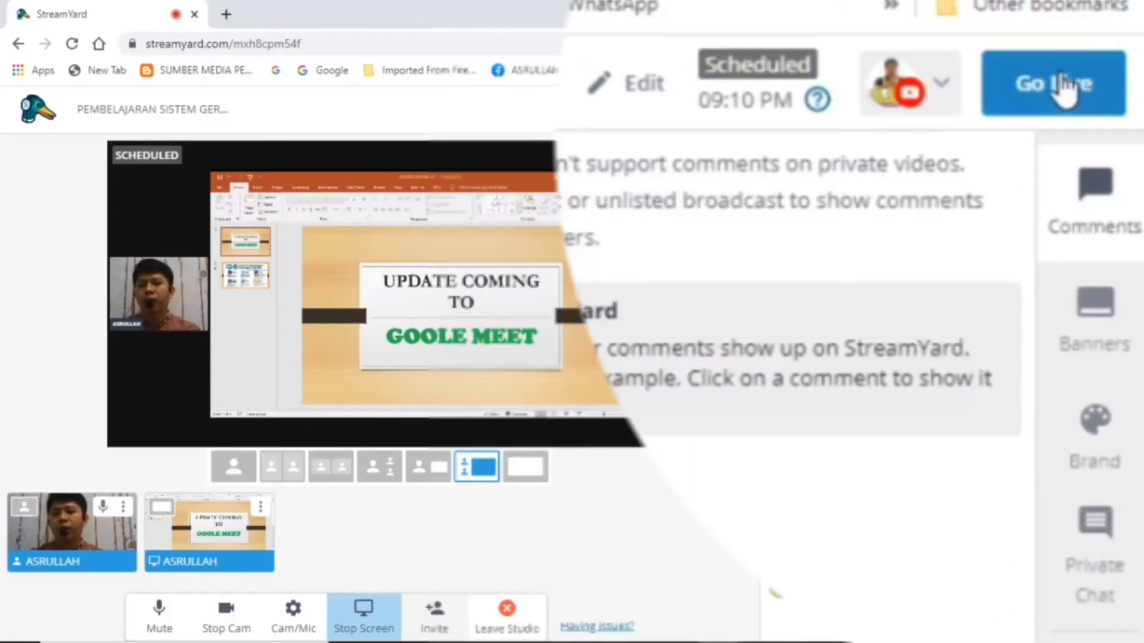
Take the broadcast live ahead of its scheduled time and open its page on YouTube
click(1063, 89)
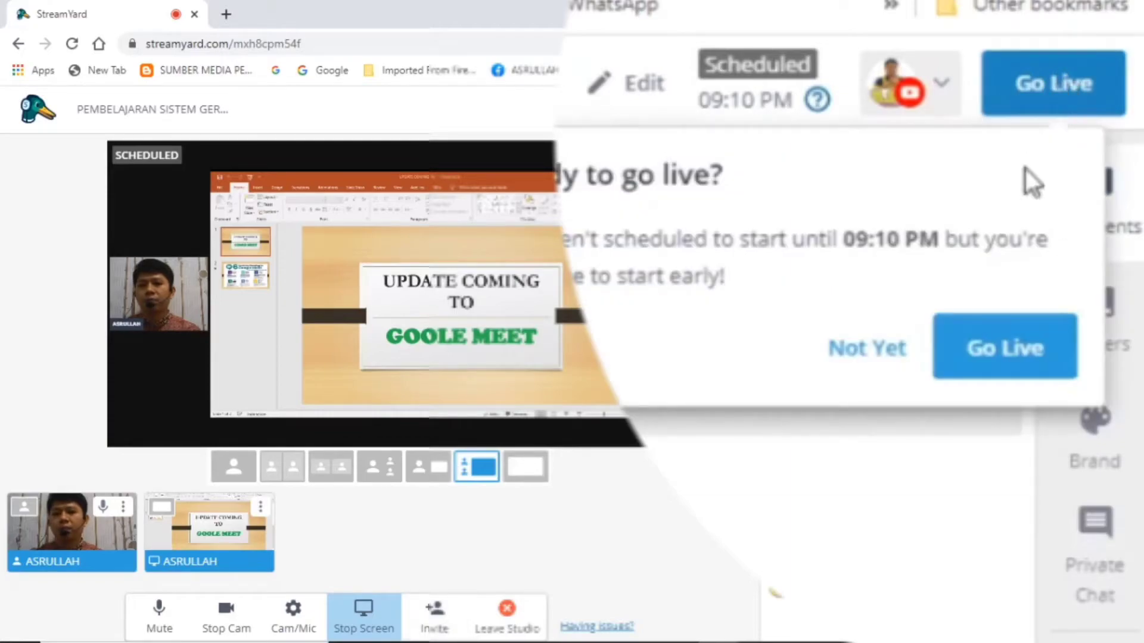
click(992, 364)
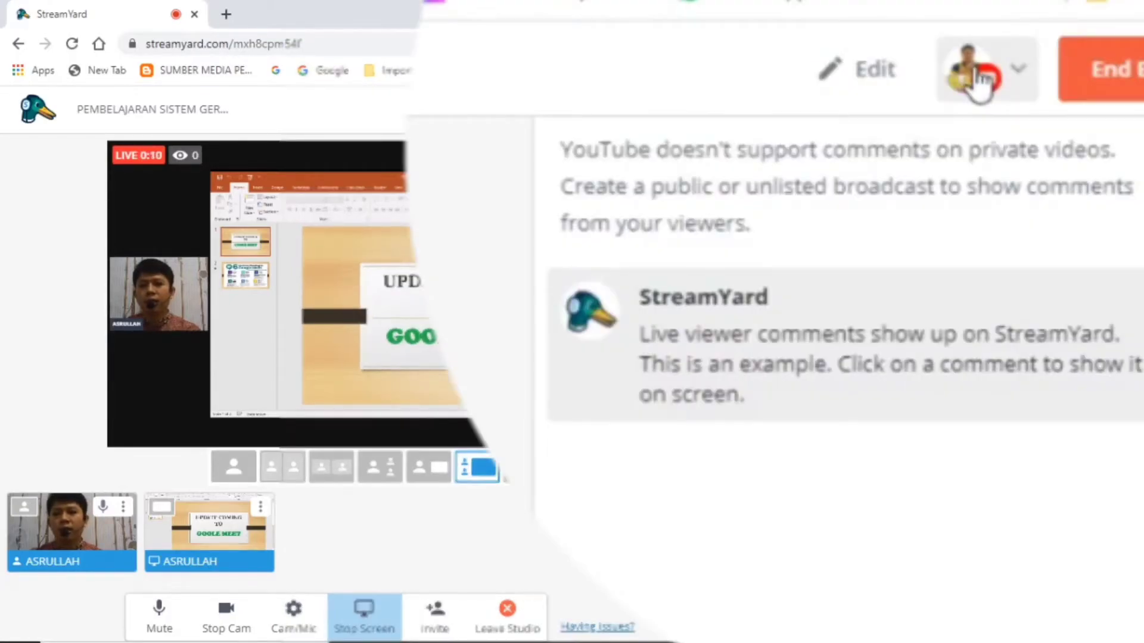
click(983, 115)
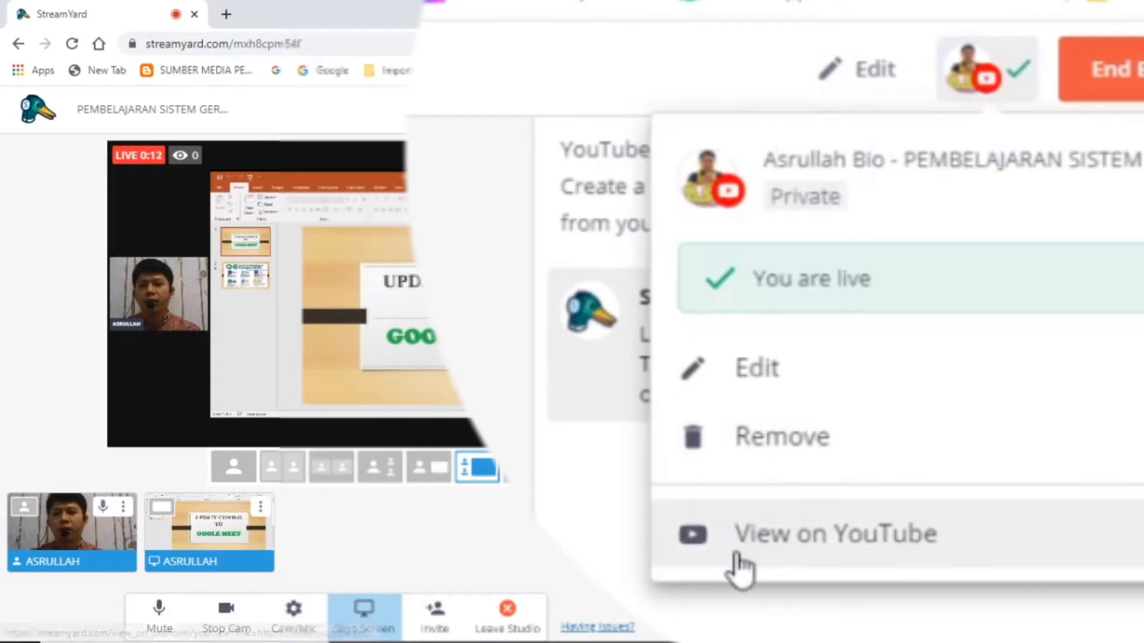
click(805, 567)
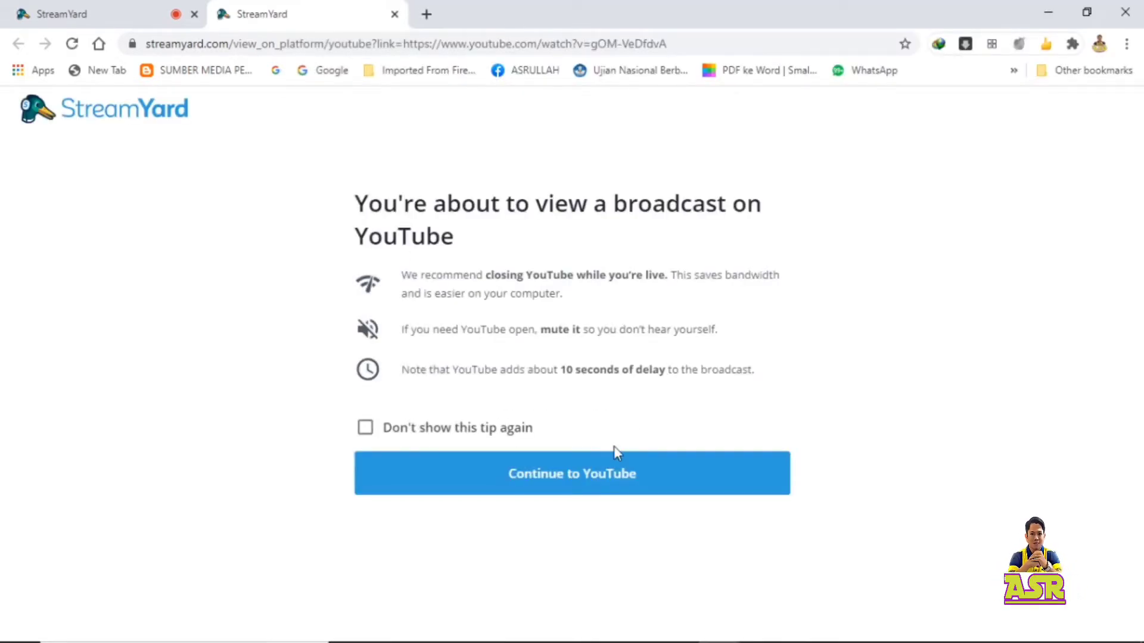
click(583, 488)
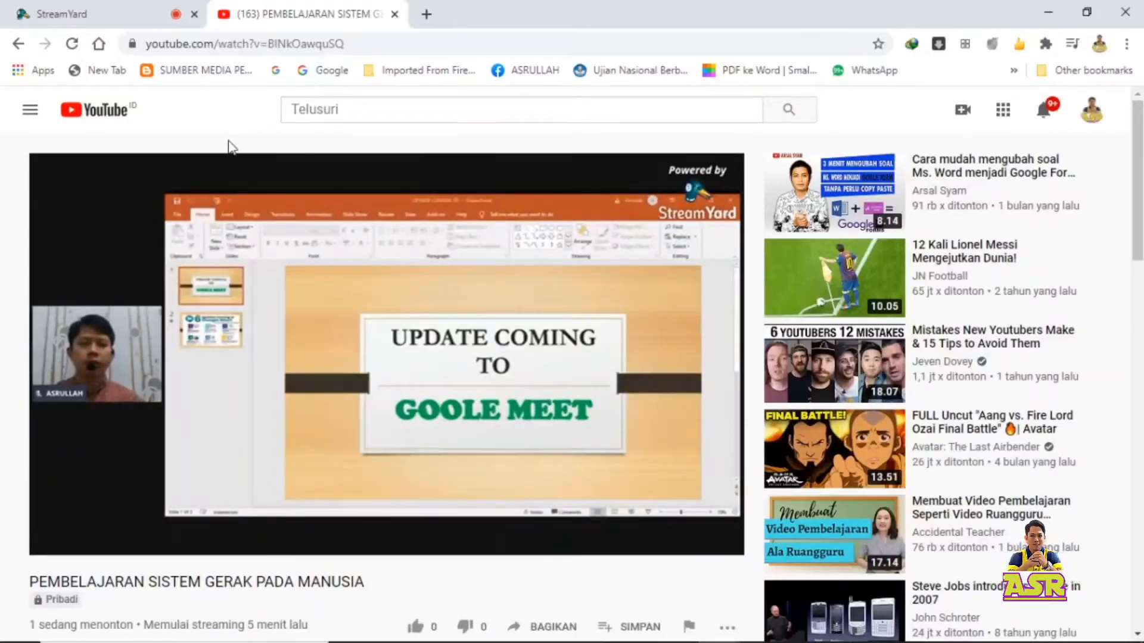
Return to the studio, apply the layout showing only the shared screen, and reload the broadcast's YouTube page
click(128, 14)
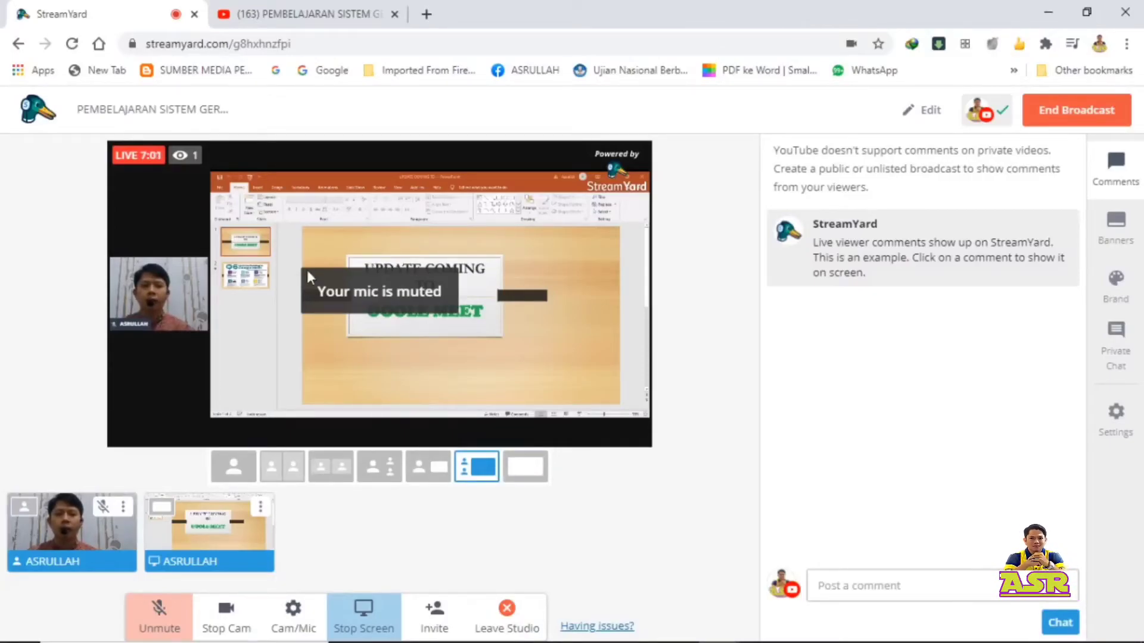
click(525, 468)
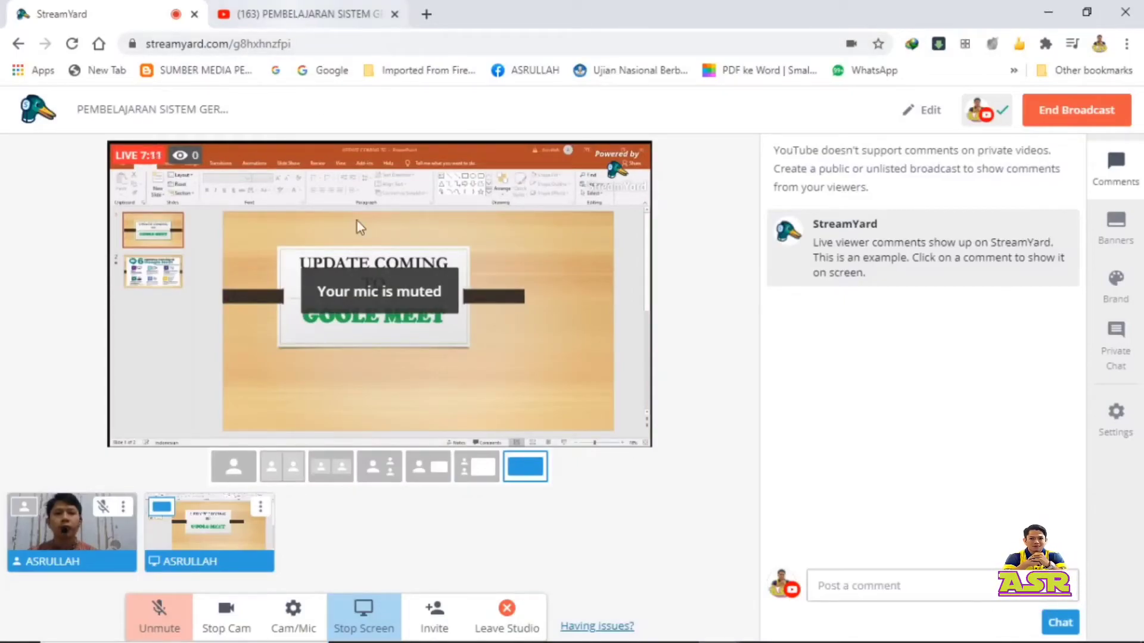
click(326, 15)
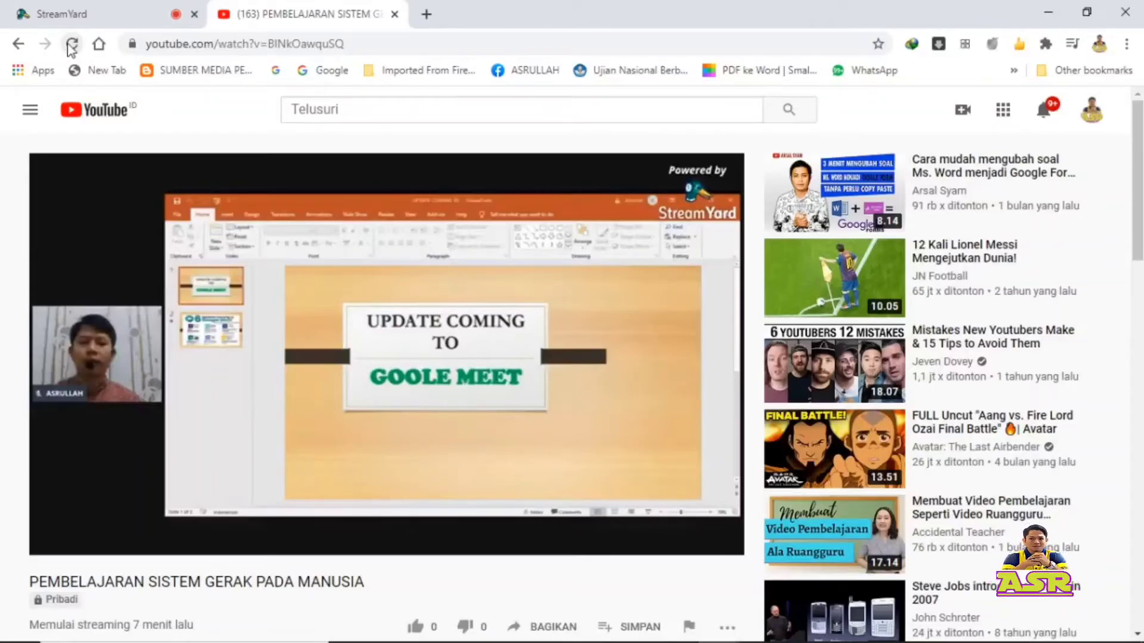
click(71, 44)
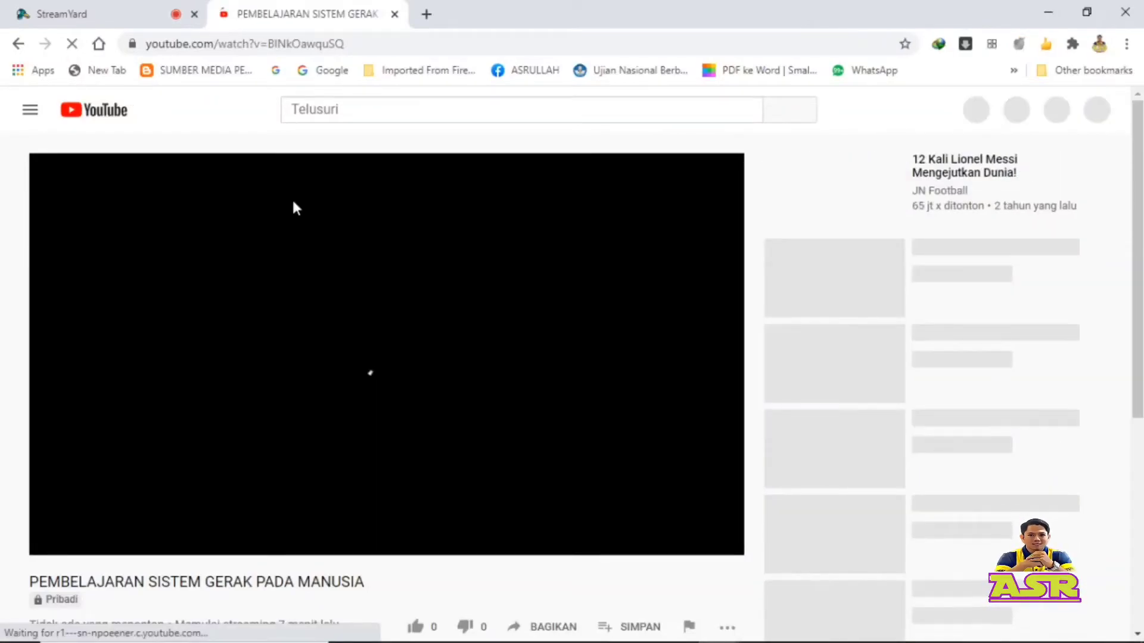